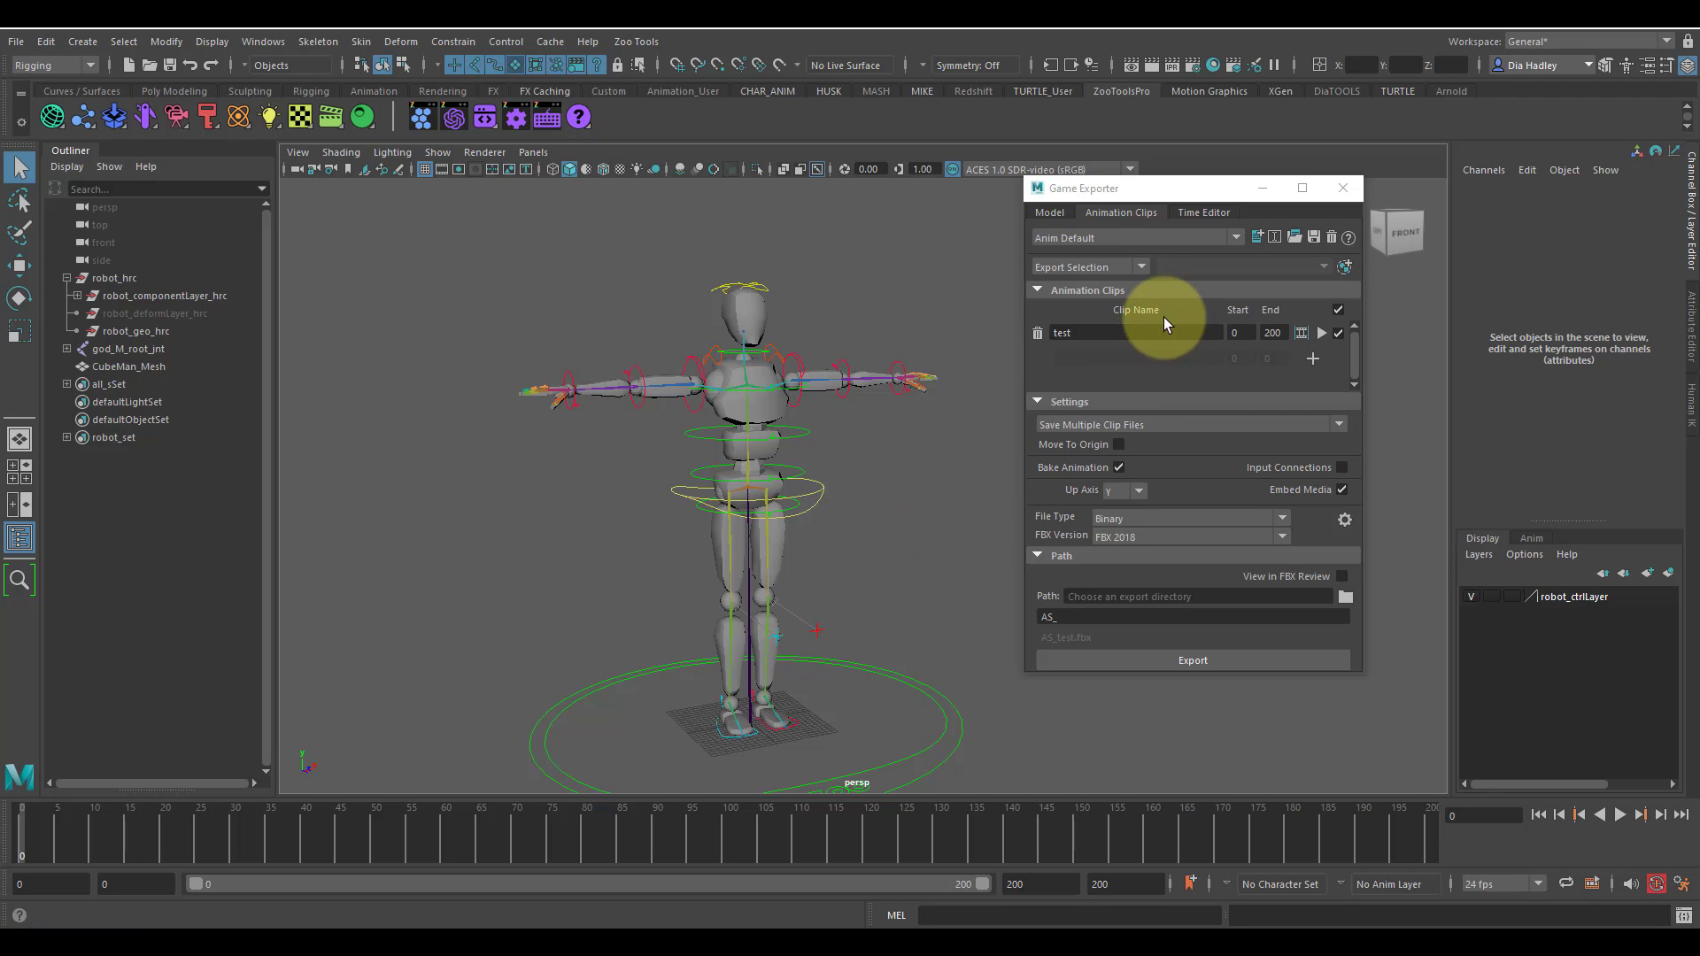
Step: Show the Game Exporter's model settings and examine the root joint skeleton, CubeMan_Mesh and the robot_hrc group contents
click(1049, 213)
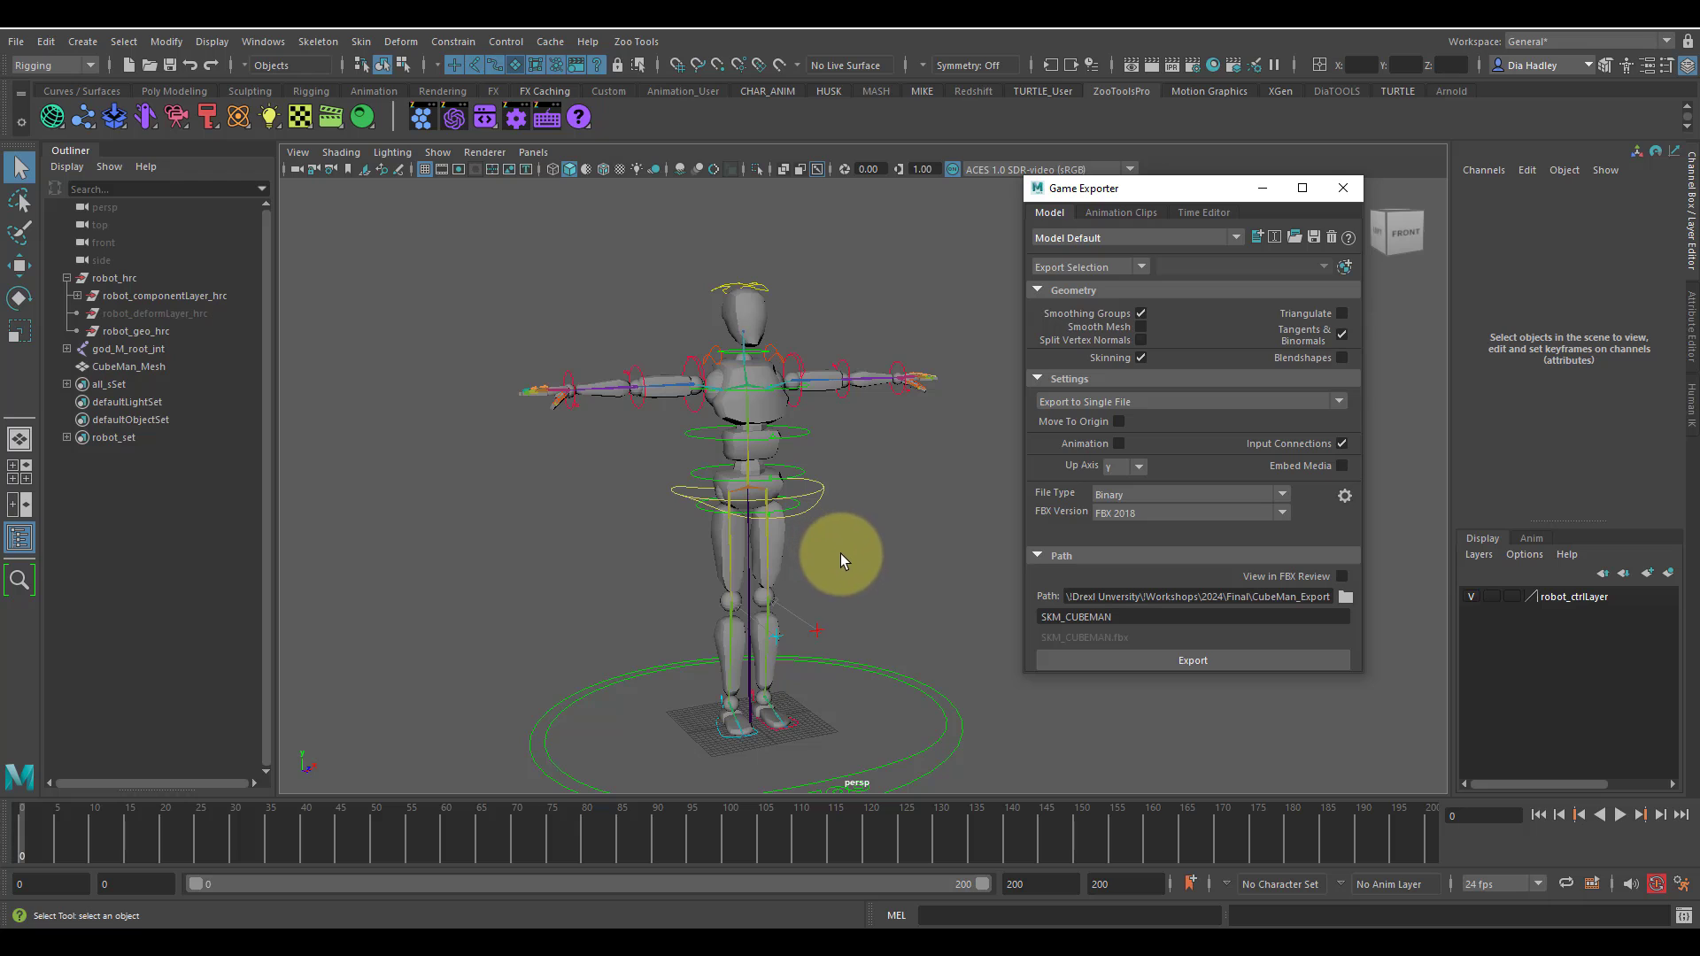
click(747, 583)
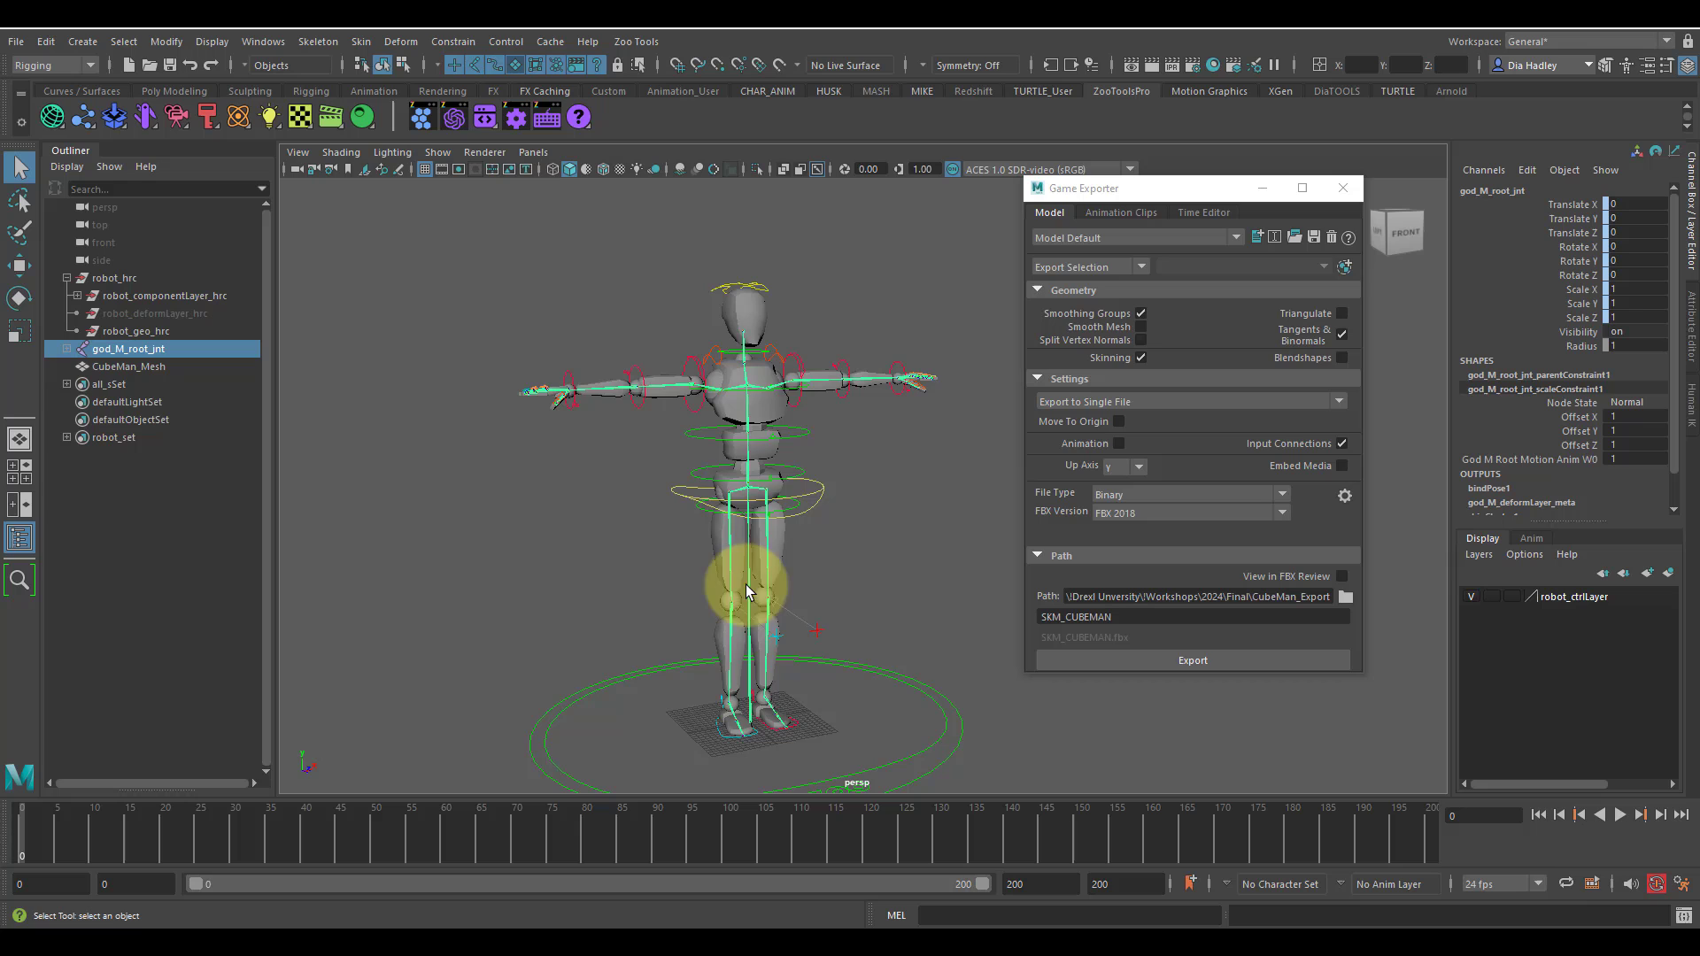
click(776, 416)
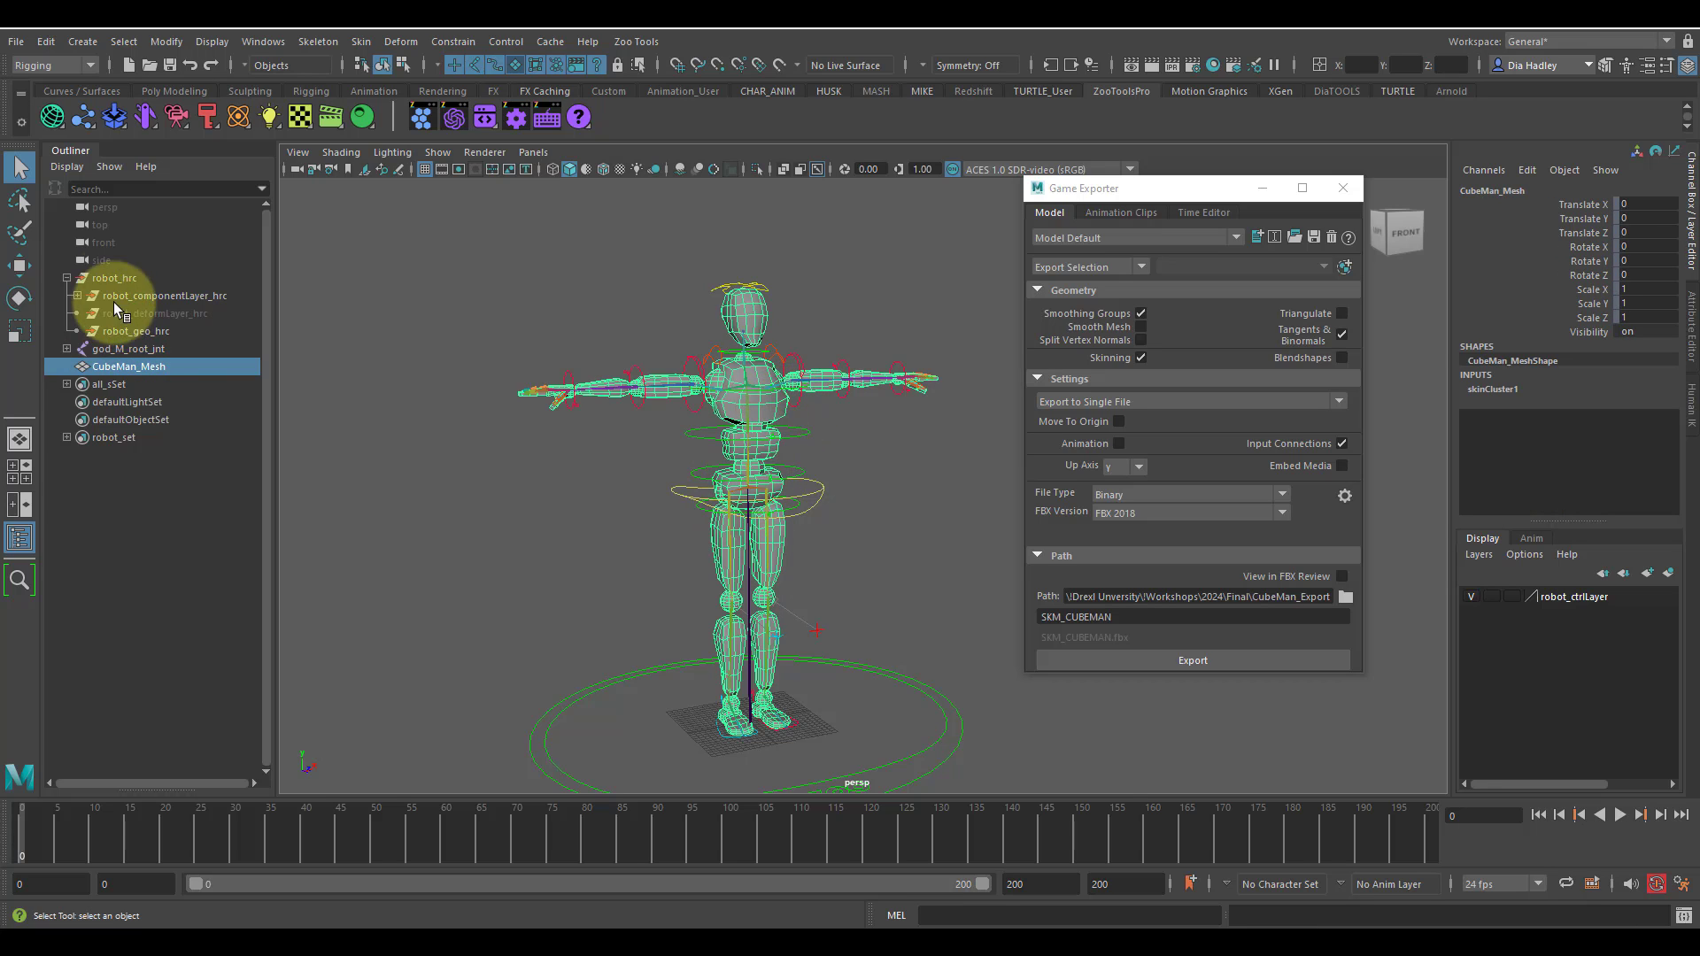
click(157, 349)
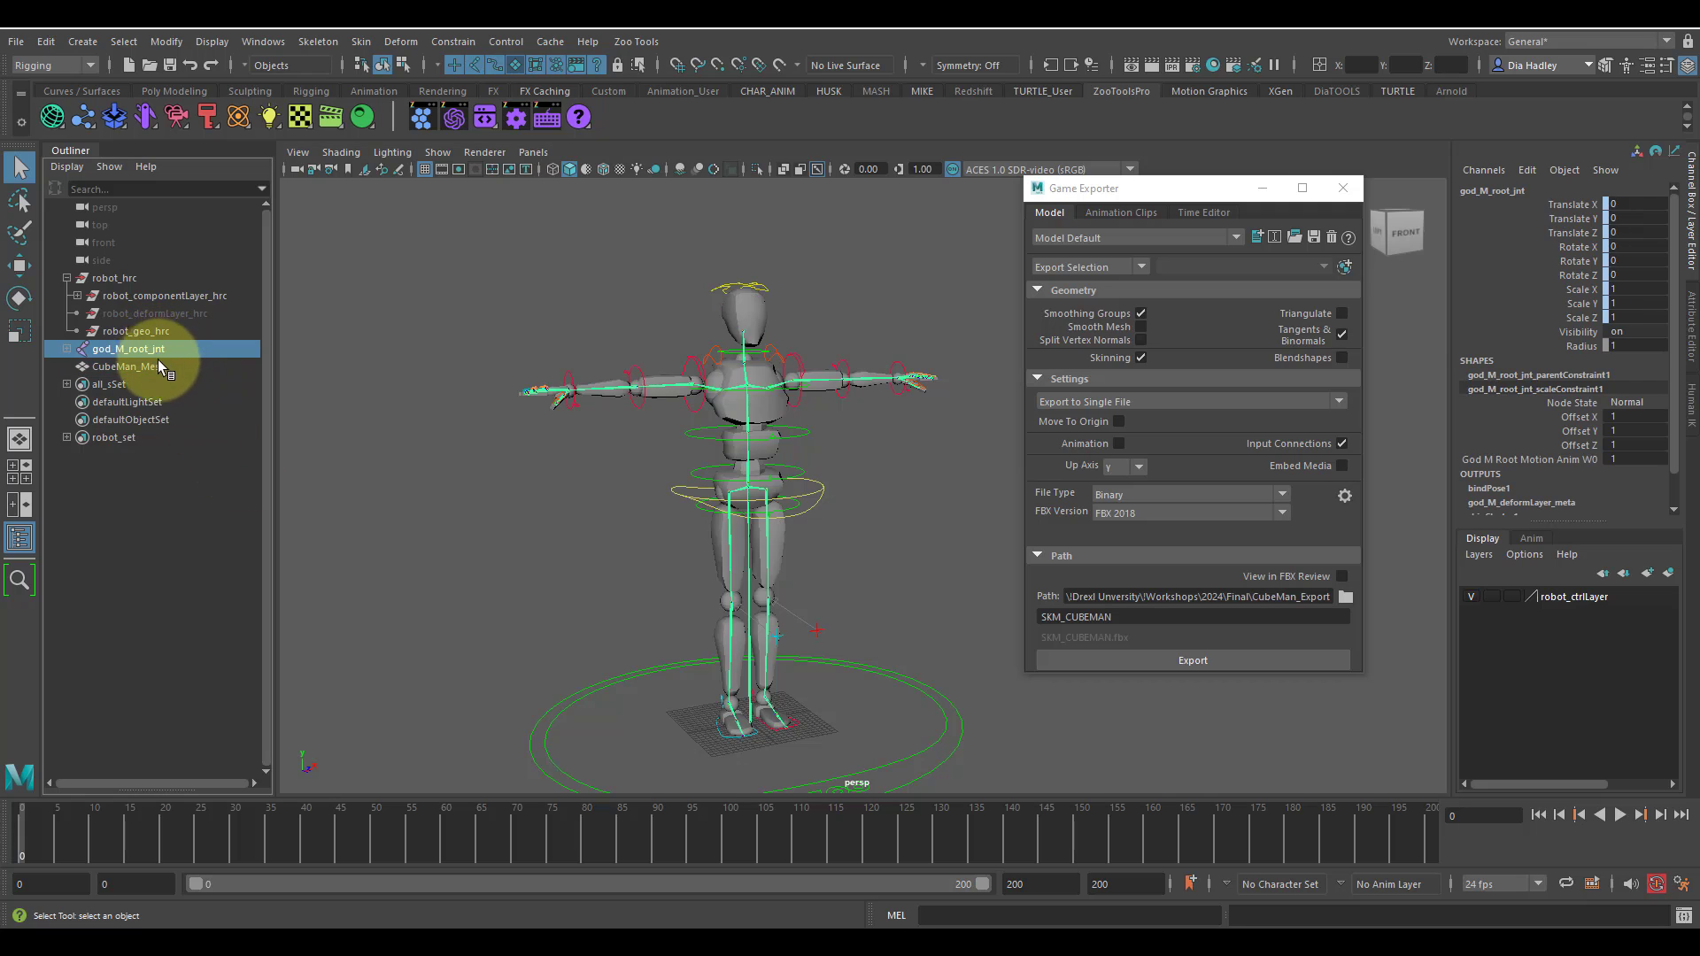
click(67, 277)
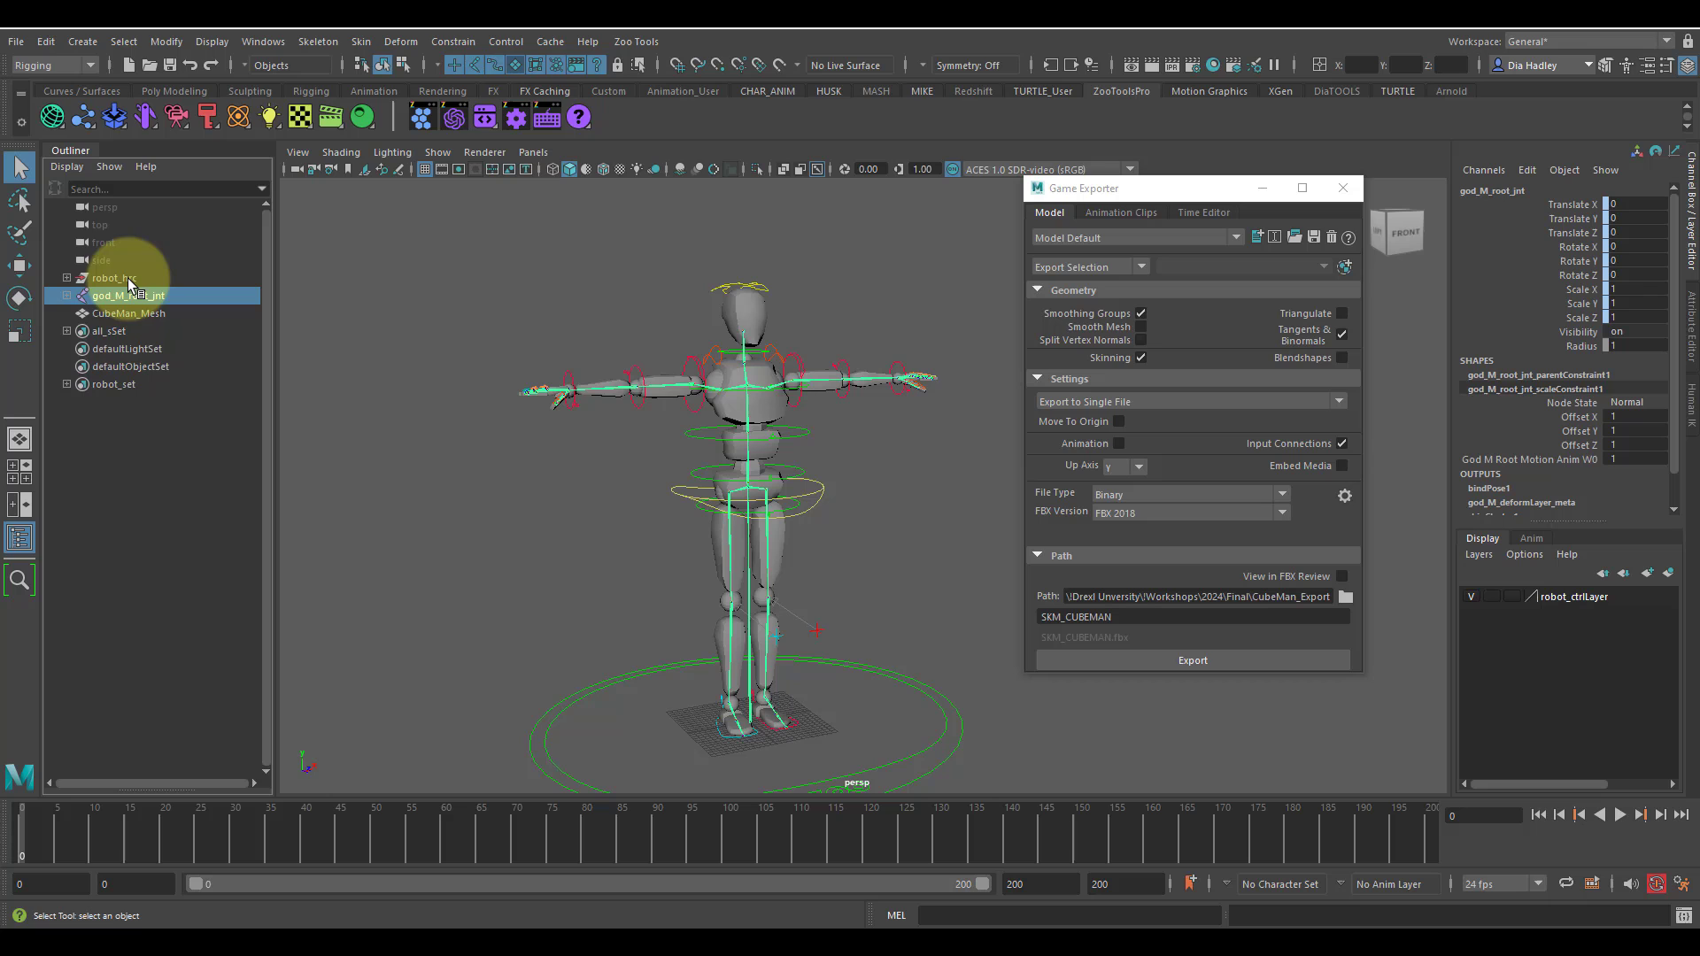
click(118, 280)
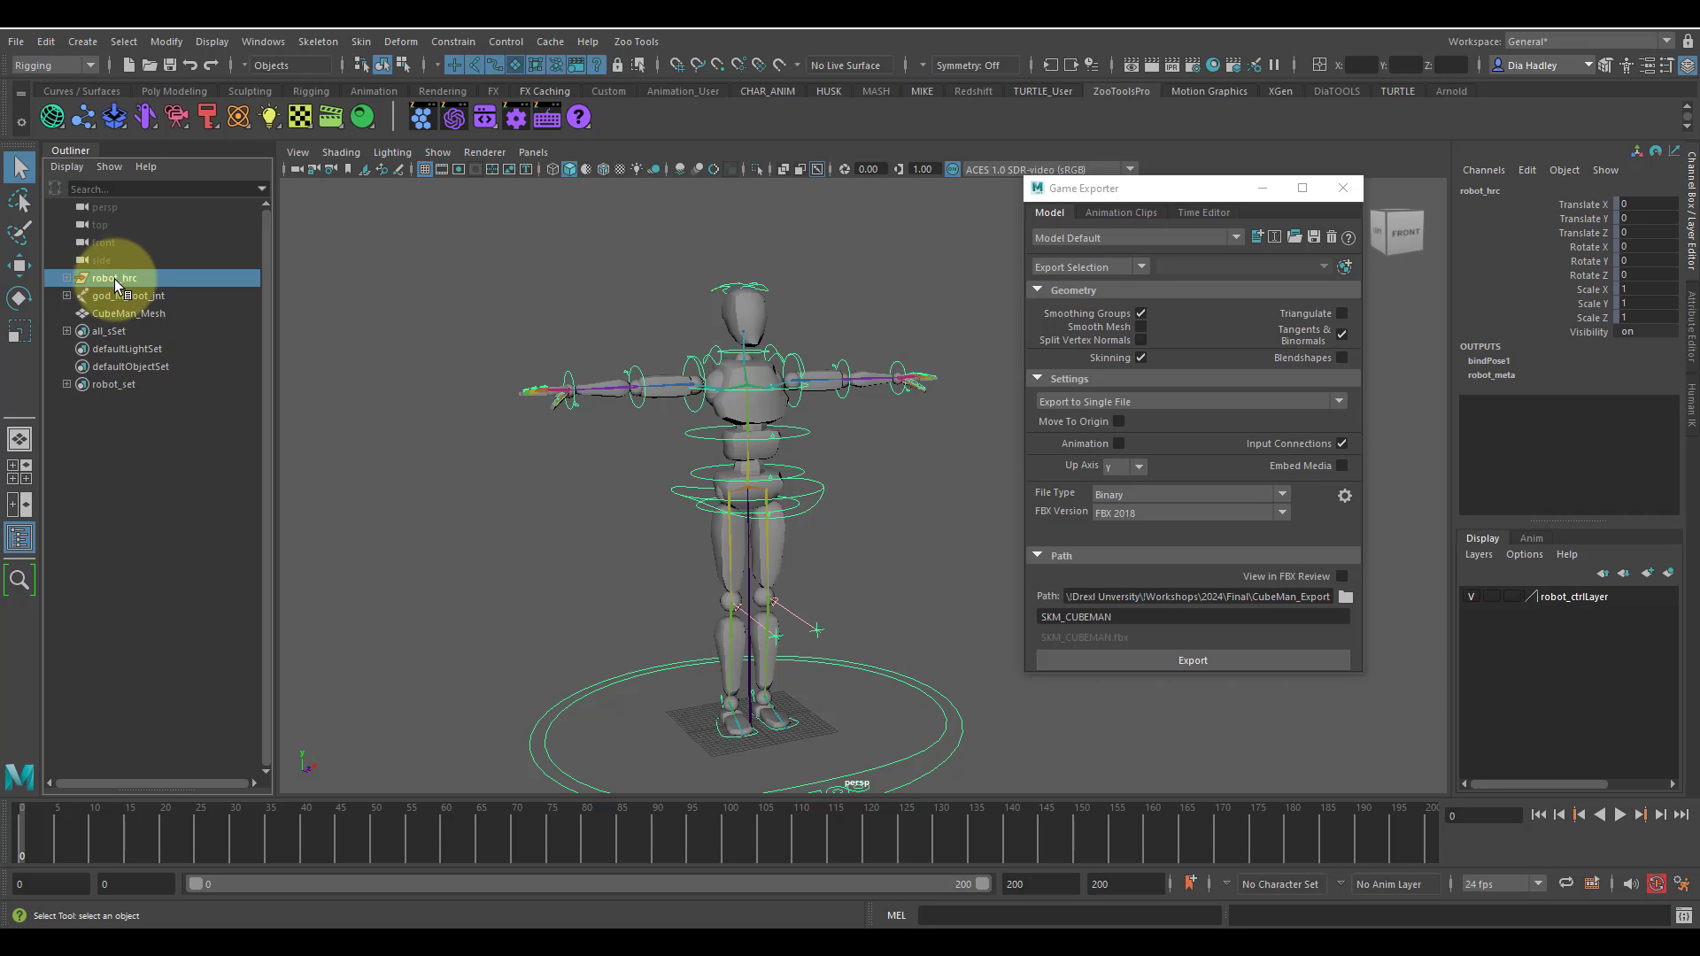
click(67, 277)
click(115, 349)
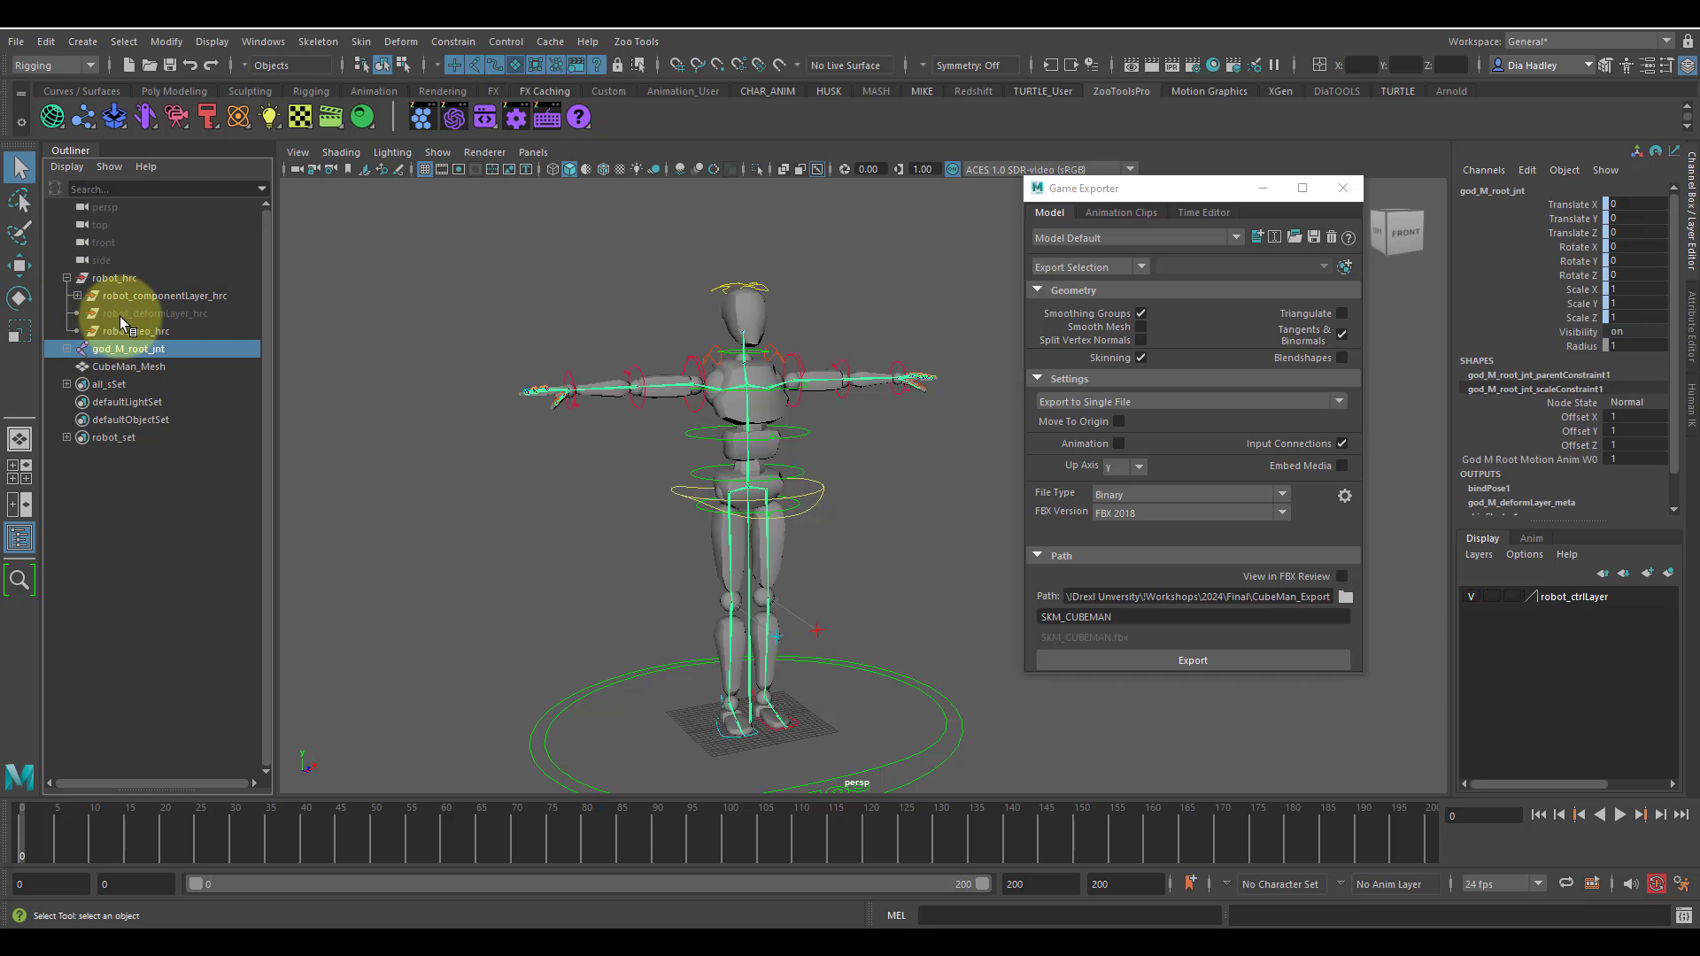
Step: Try nesting god_M_root_jnt under robot_deformLayer_hrc and move it back out to the top level of the scene
click(125, 315)
drag(124, 348, 125, 312)
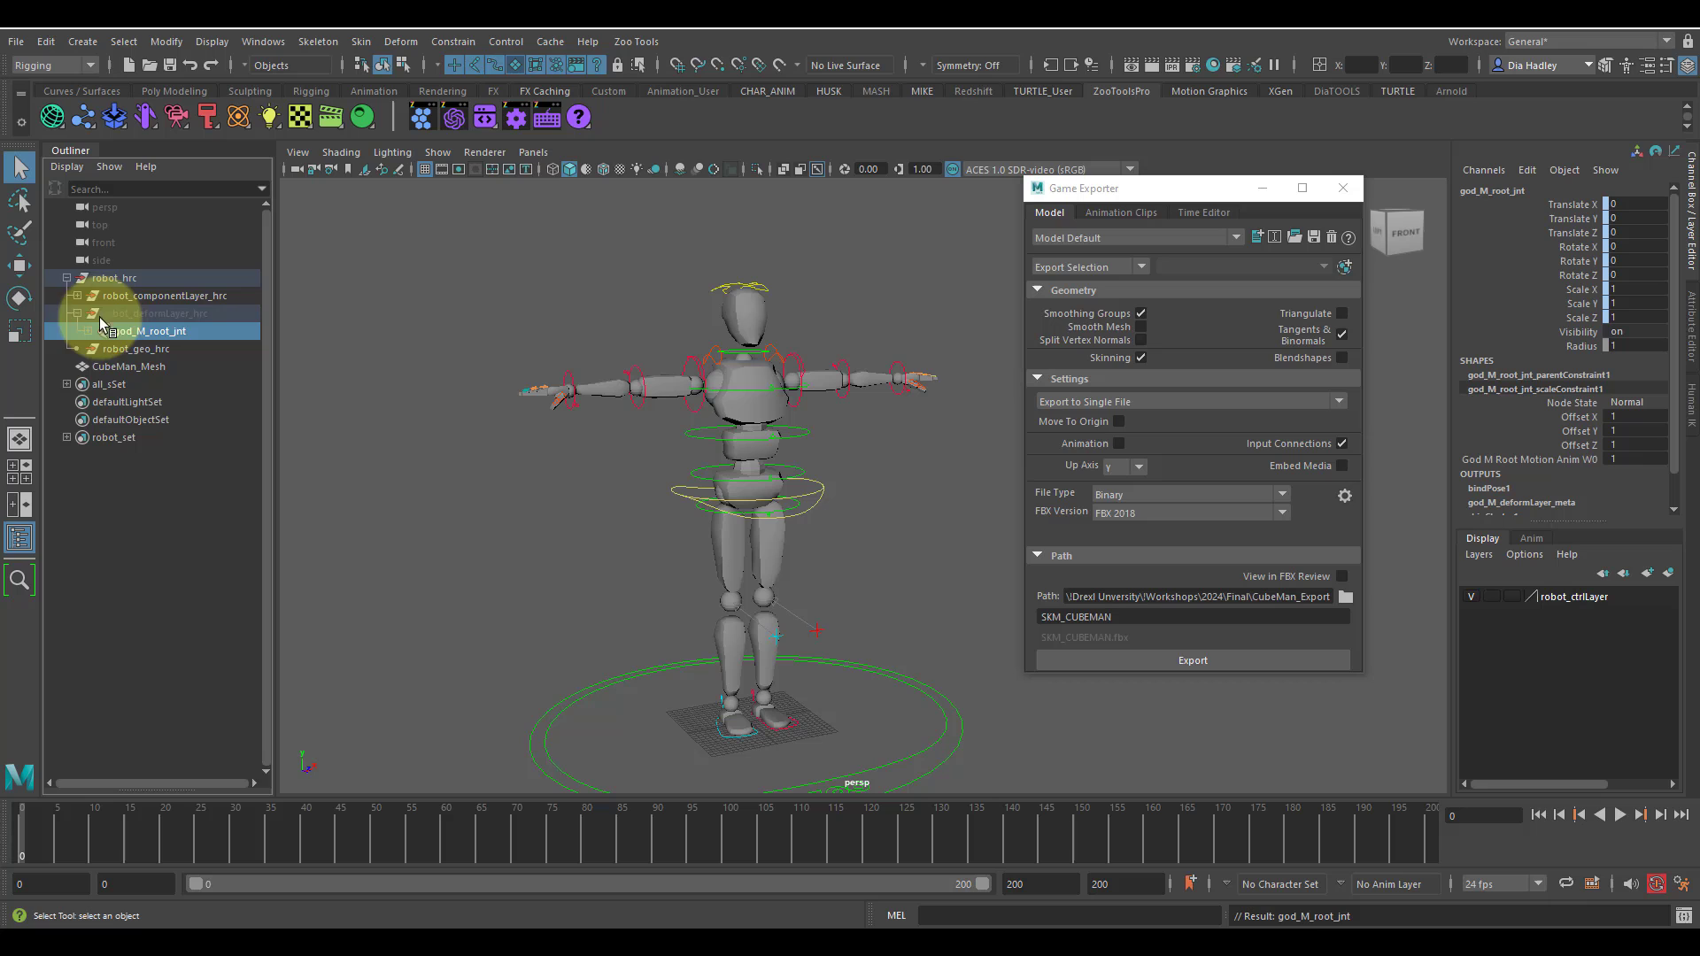
click(77, 313)
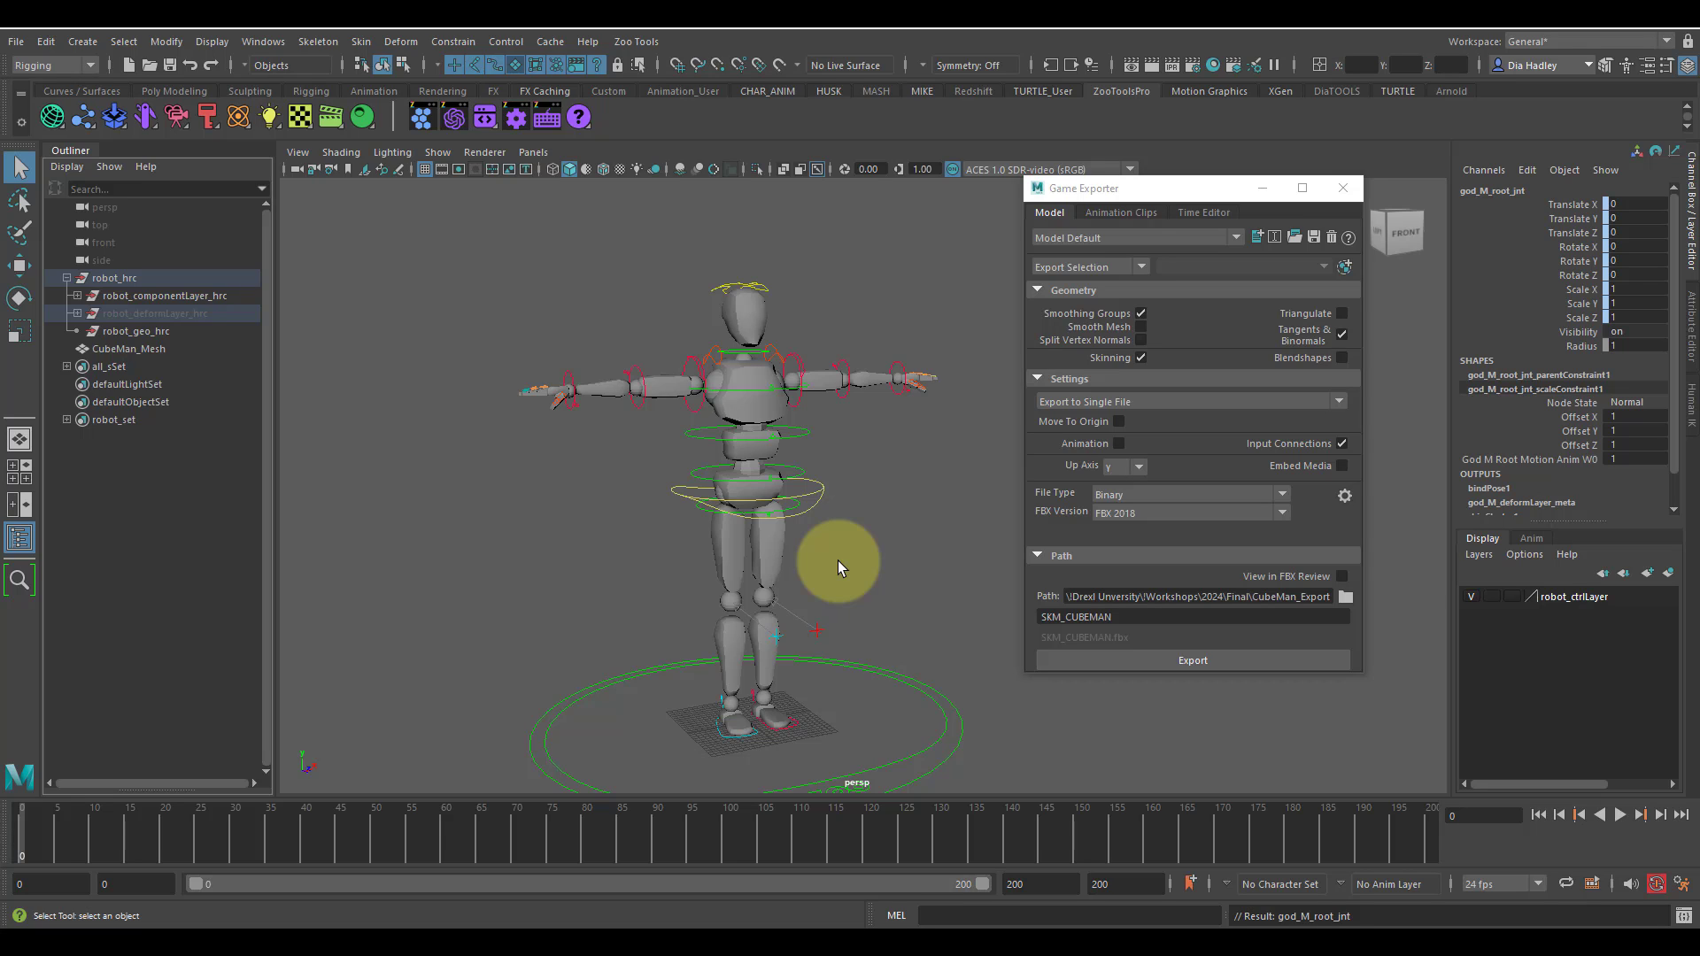
click(77, 312)
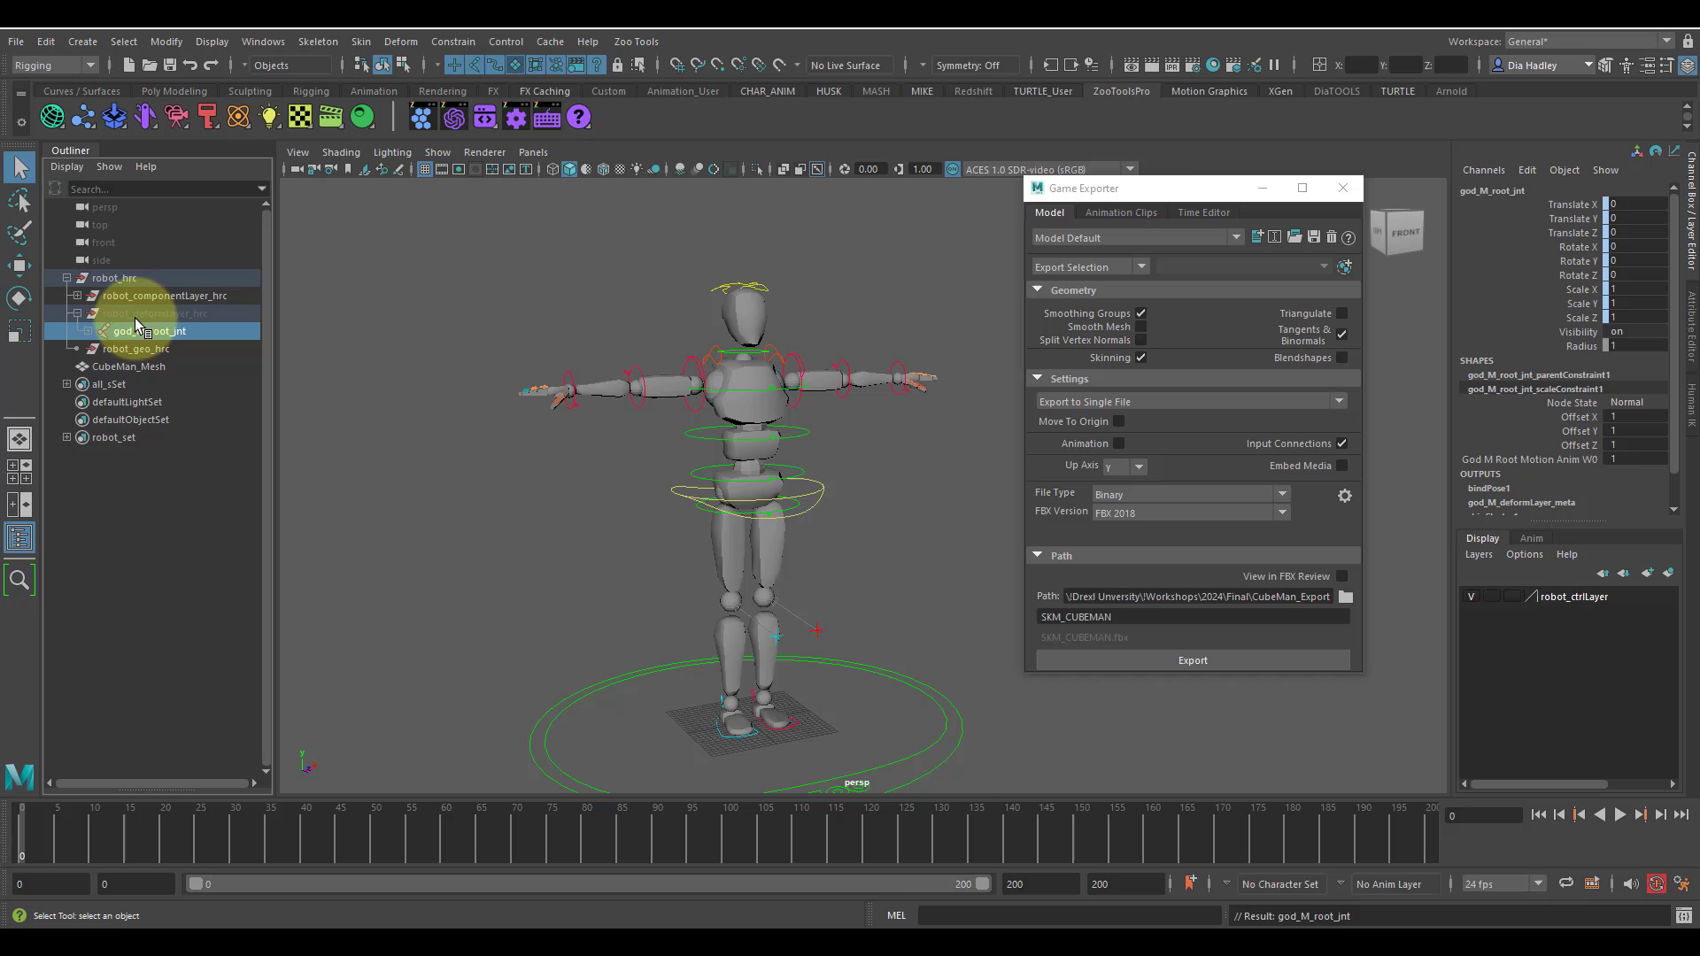
drag(136, 332, 147, 518)
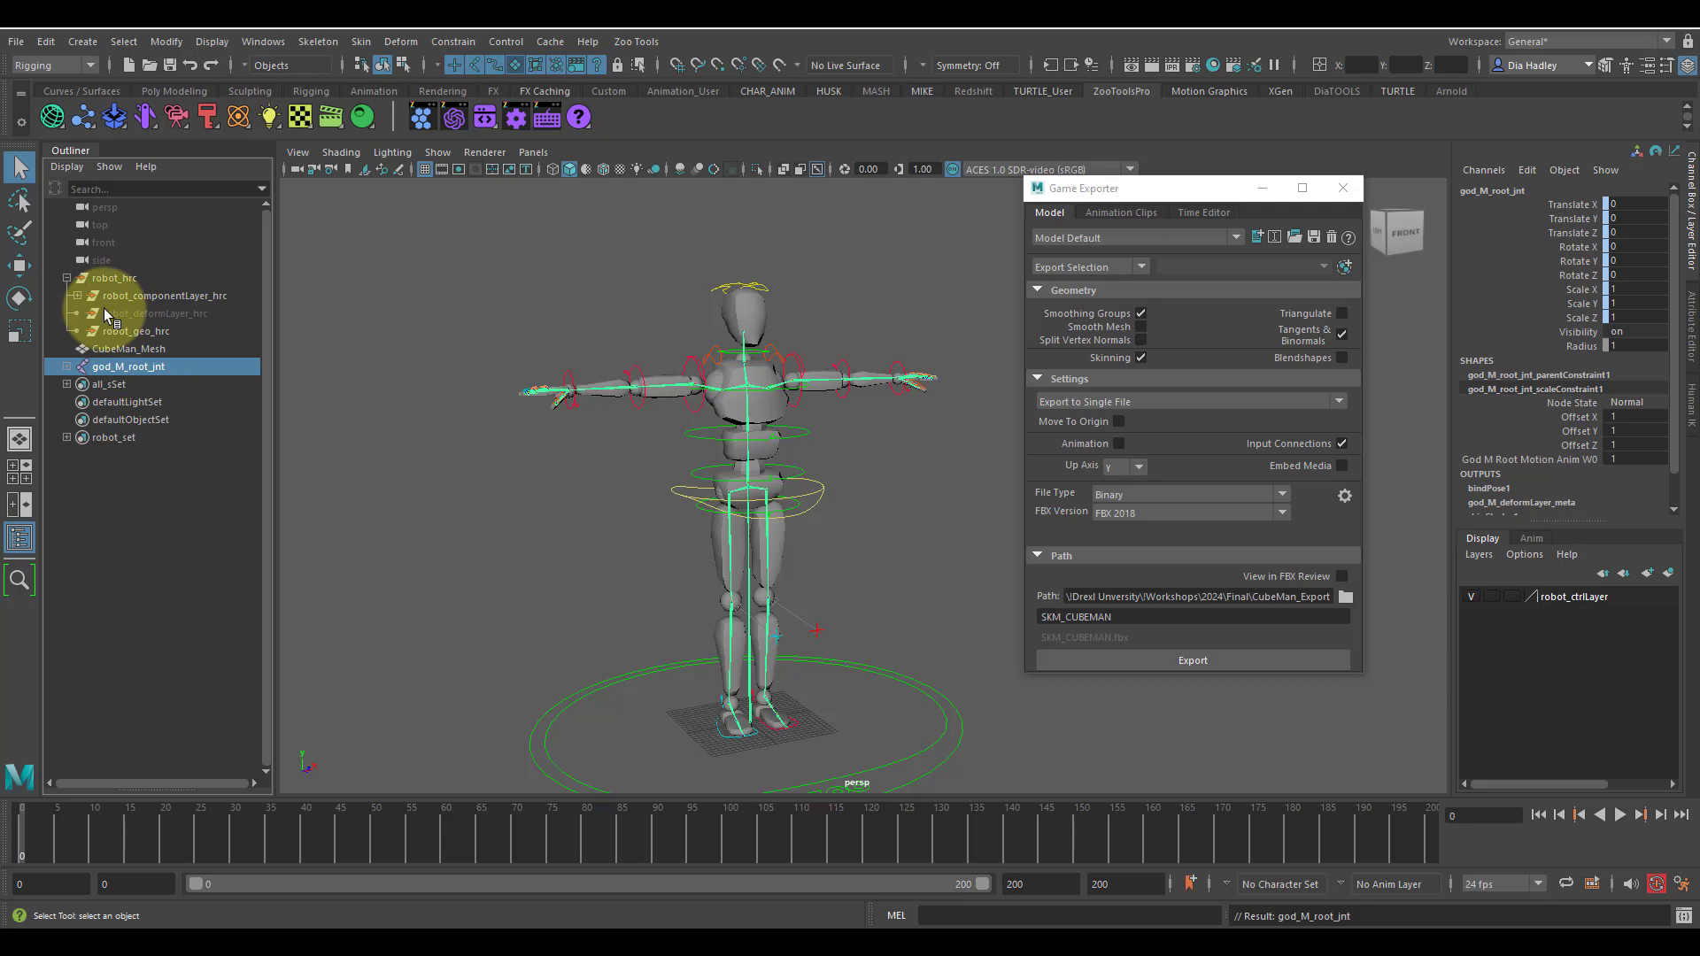
Step: Scale the god_M_godnode_anim control uniformly to about 0.944, undo the scaling and clear the selection
click(592, 684)
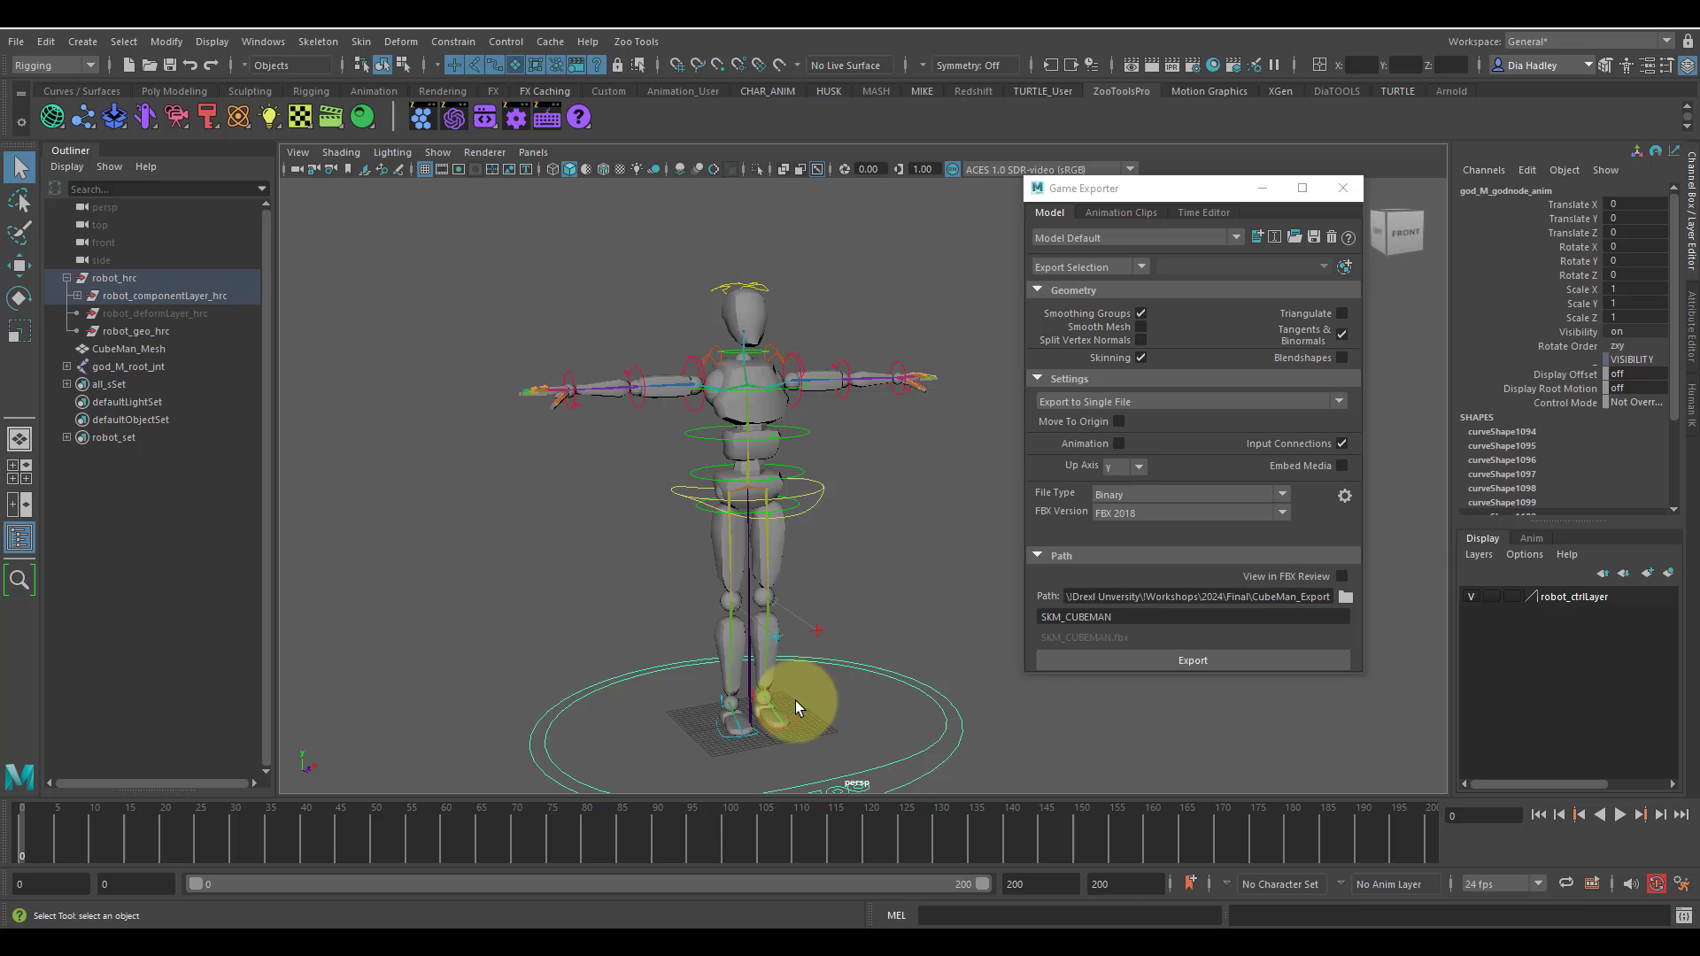
key(r)
drag(732, 714, 717, 752)
key(ctrl+z)
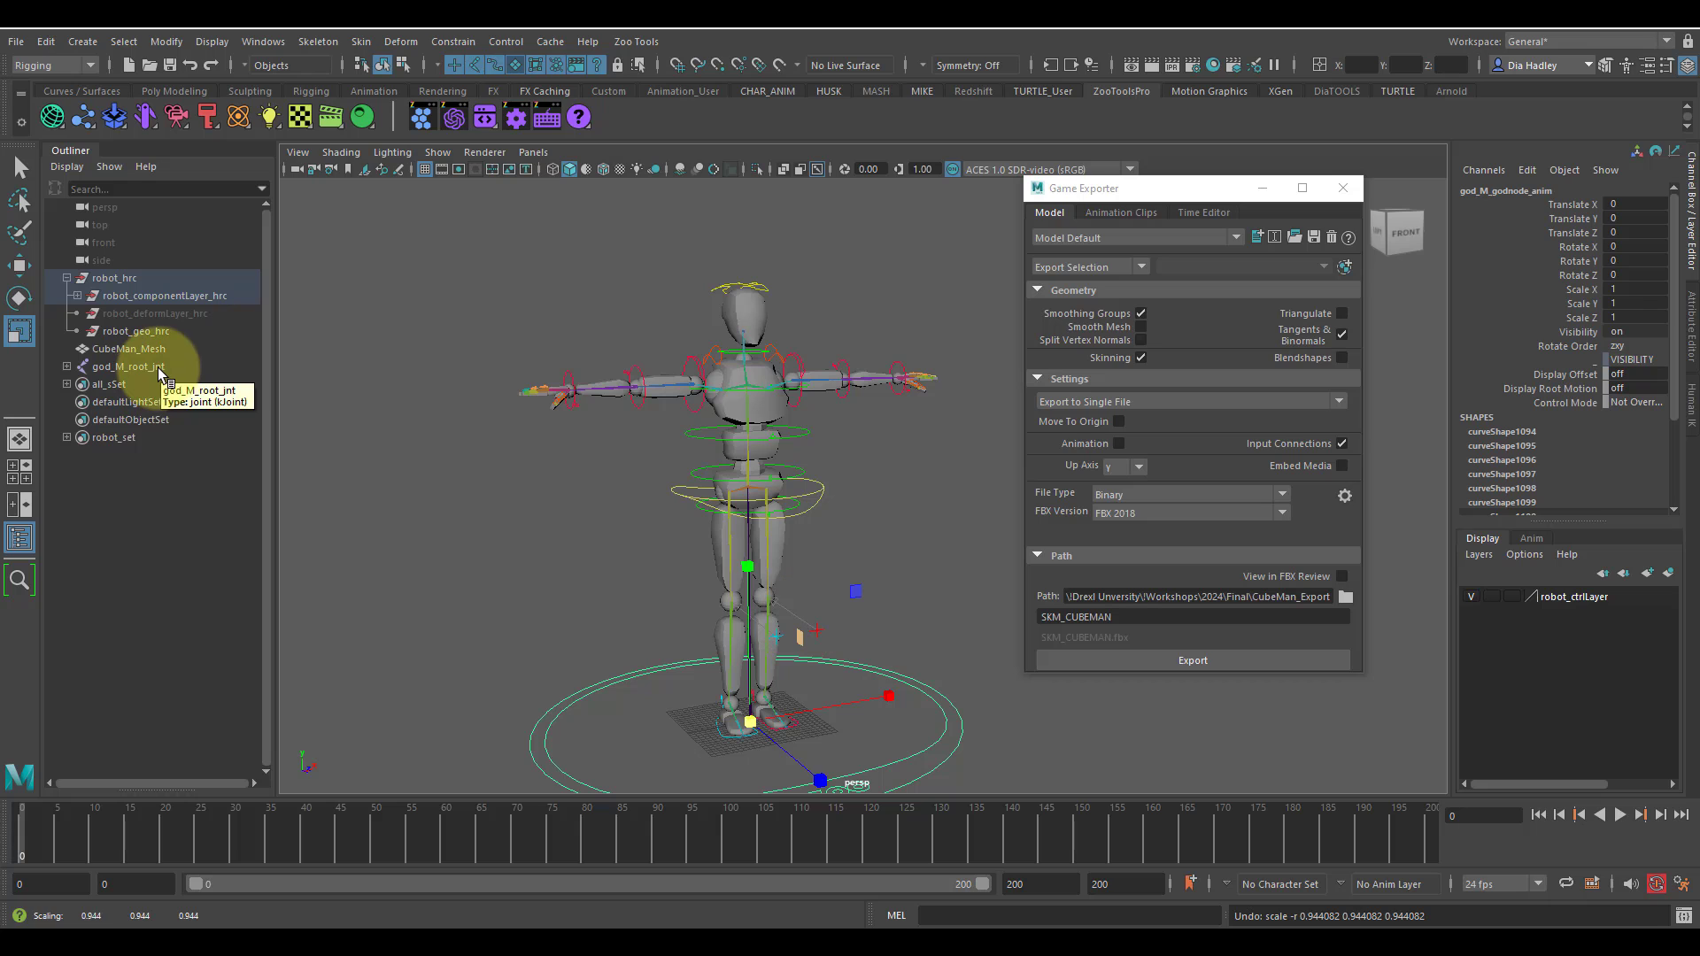
click(531, 517)
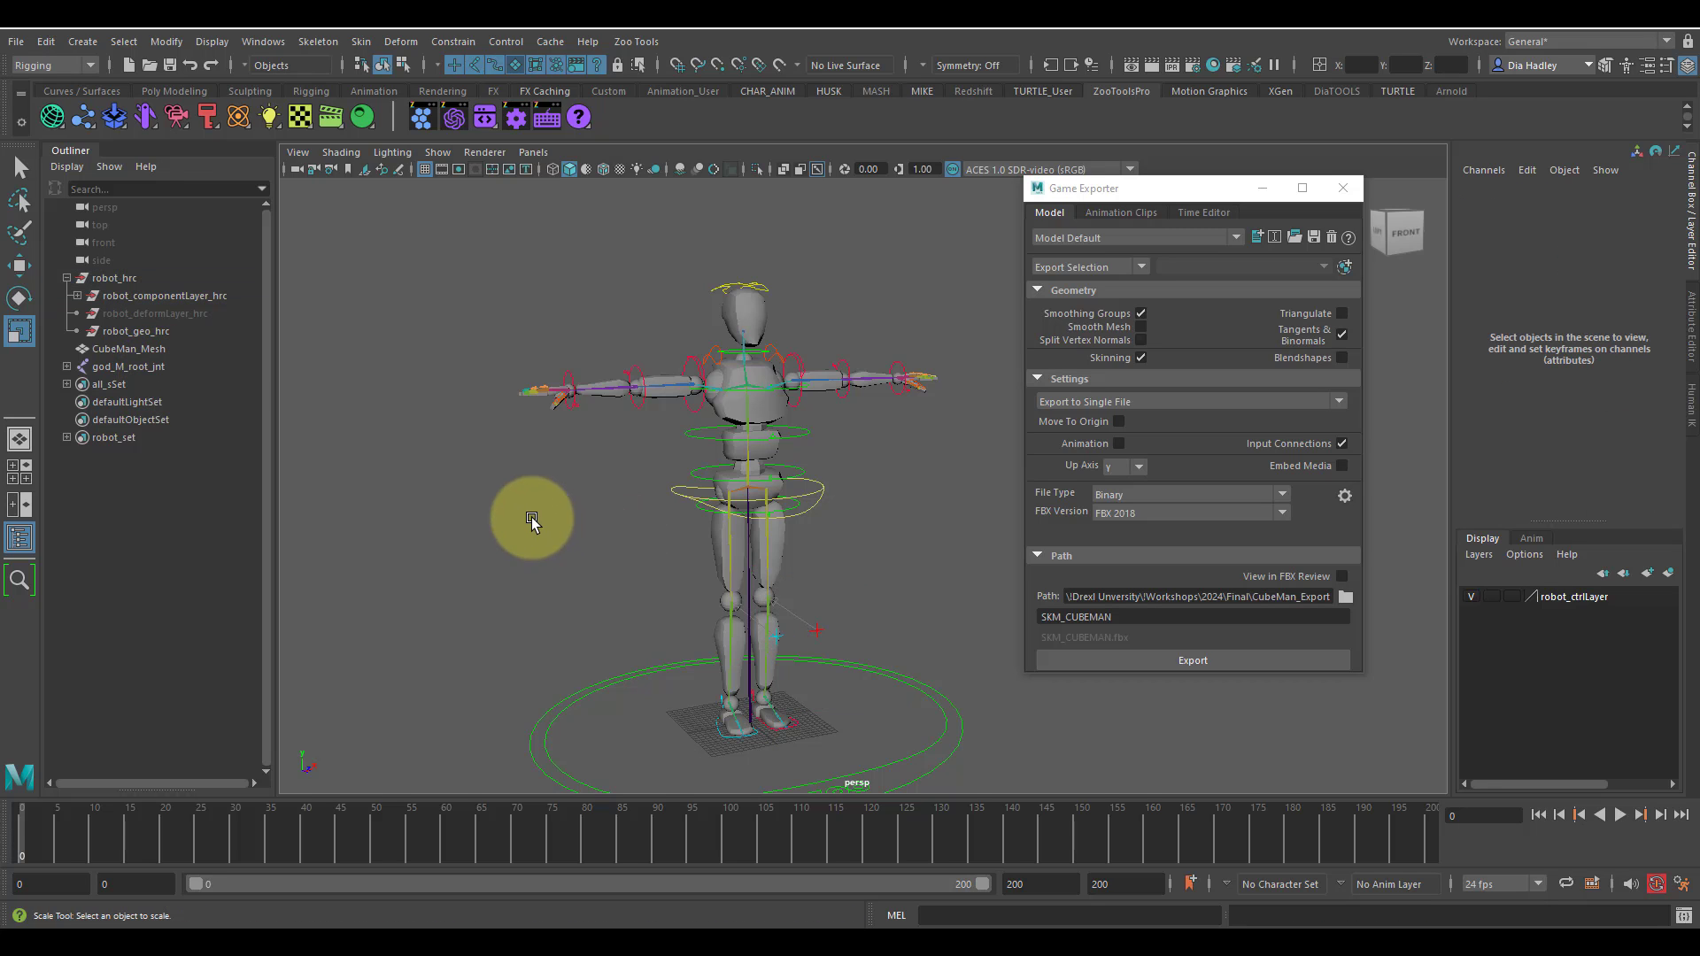
Step: Select the full joint hierarchy of god_M_root_jnt and add CubeMan_Mesh to the selection
click(131, 367)
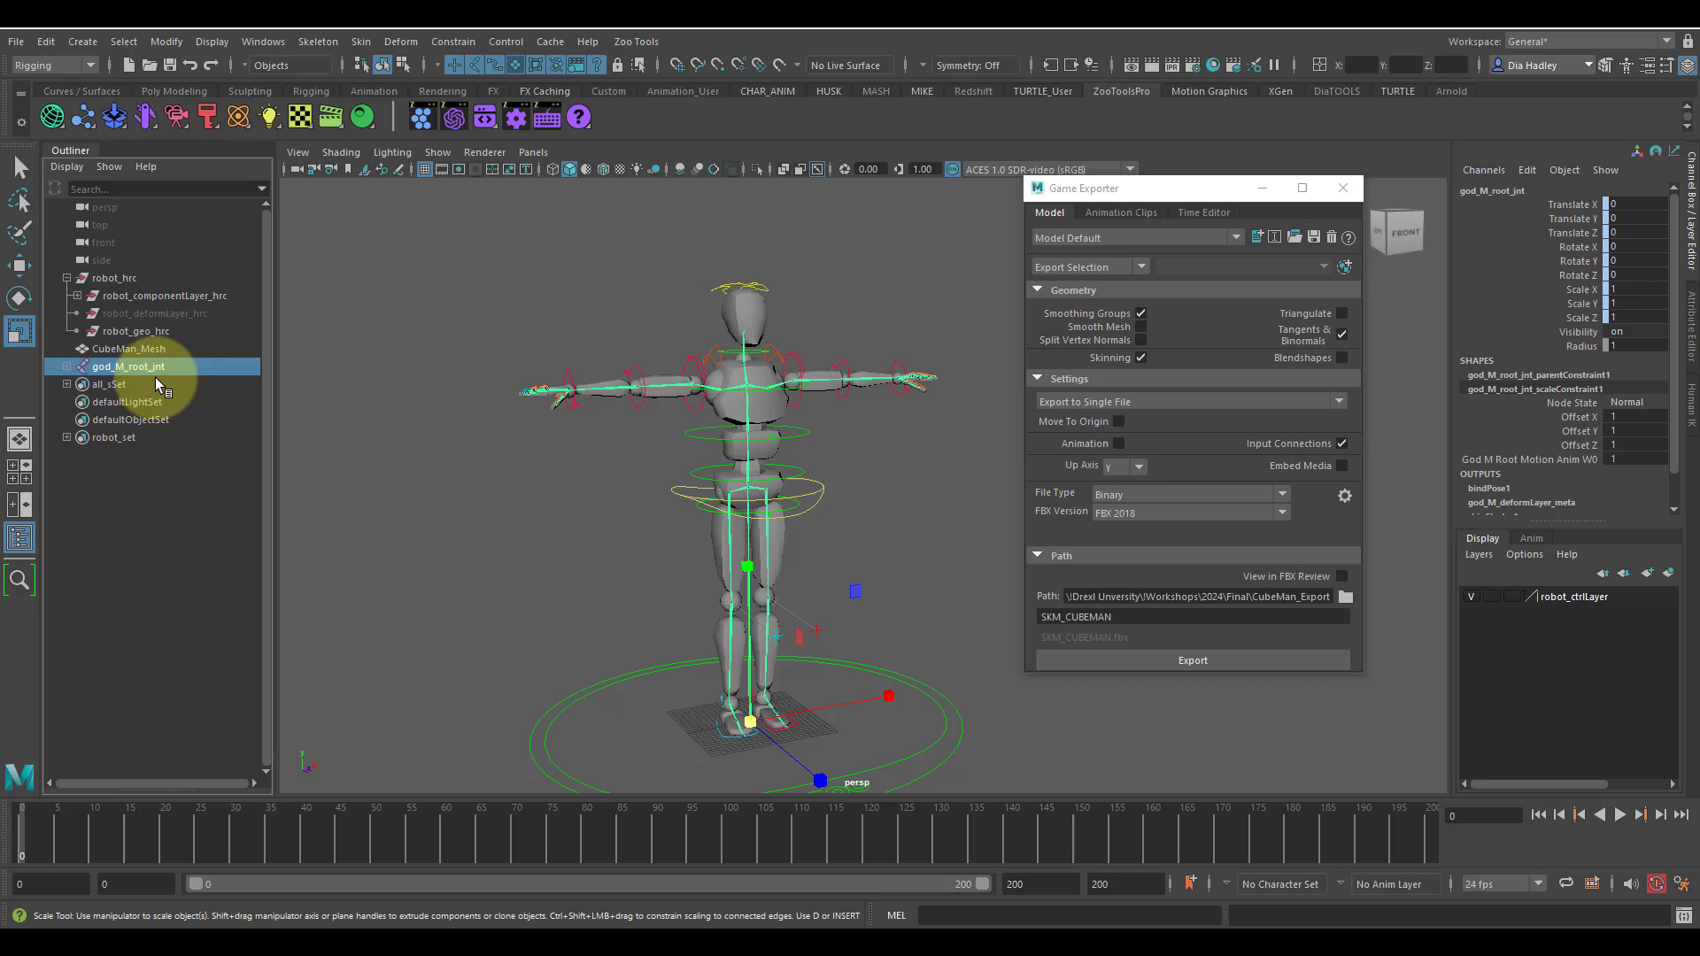
right_click(915, 496)
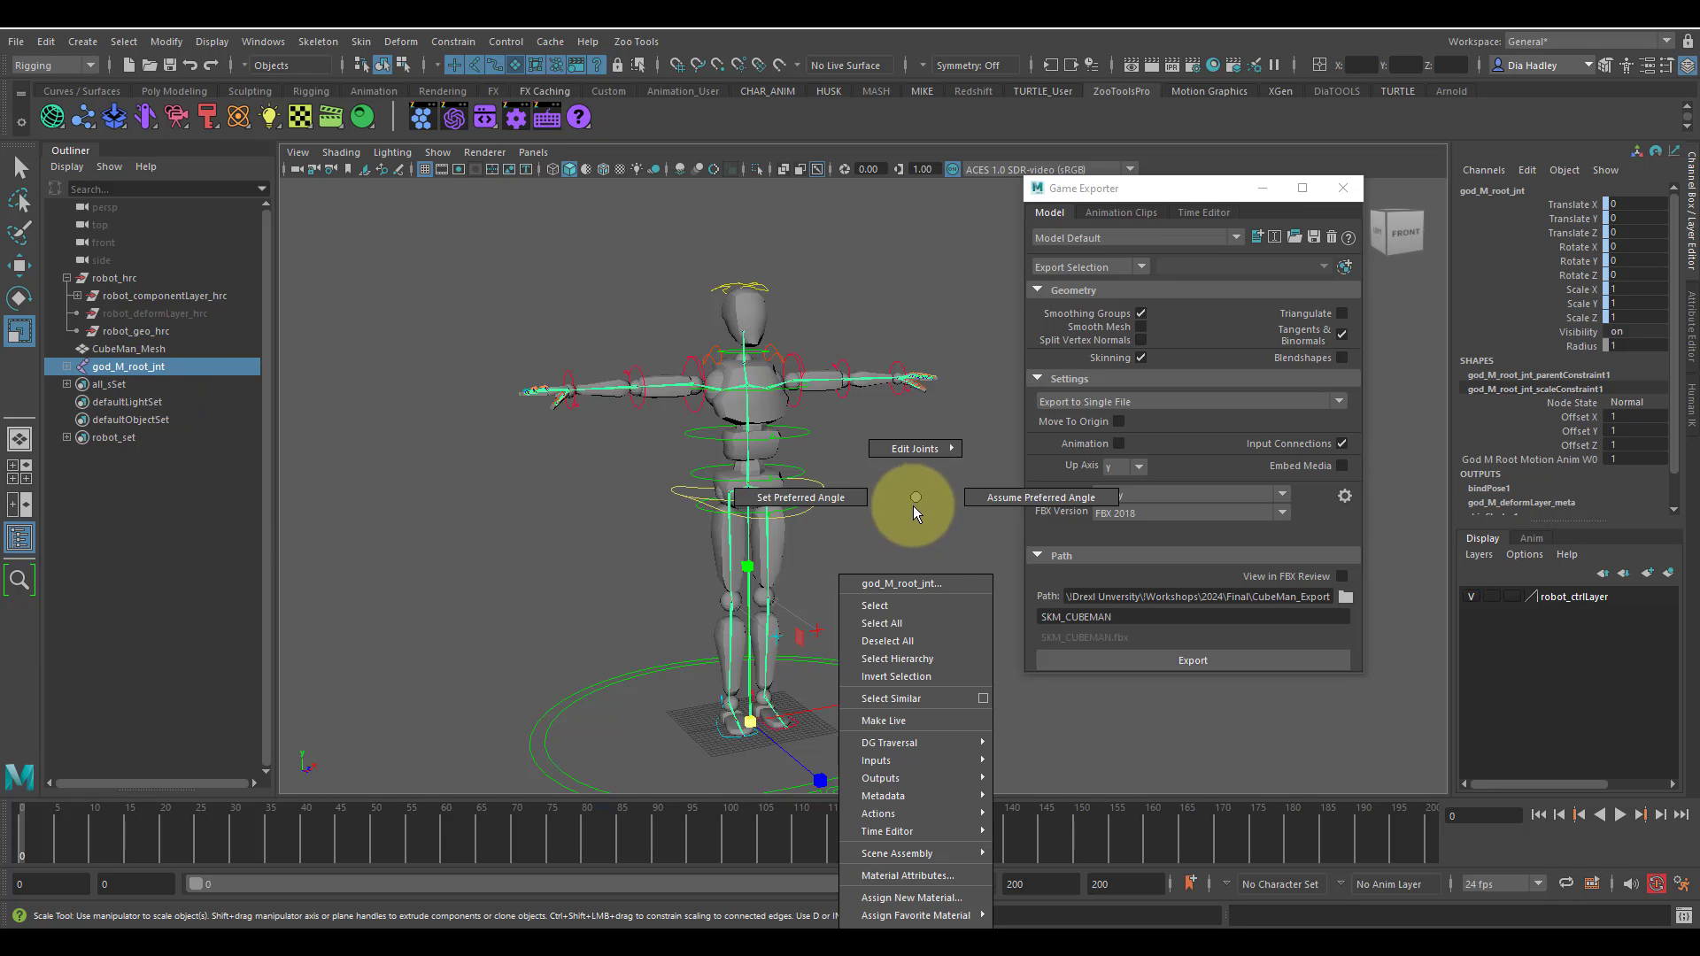
click(927, 659)
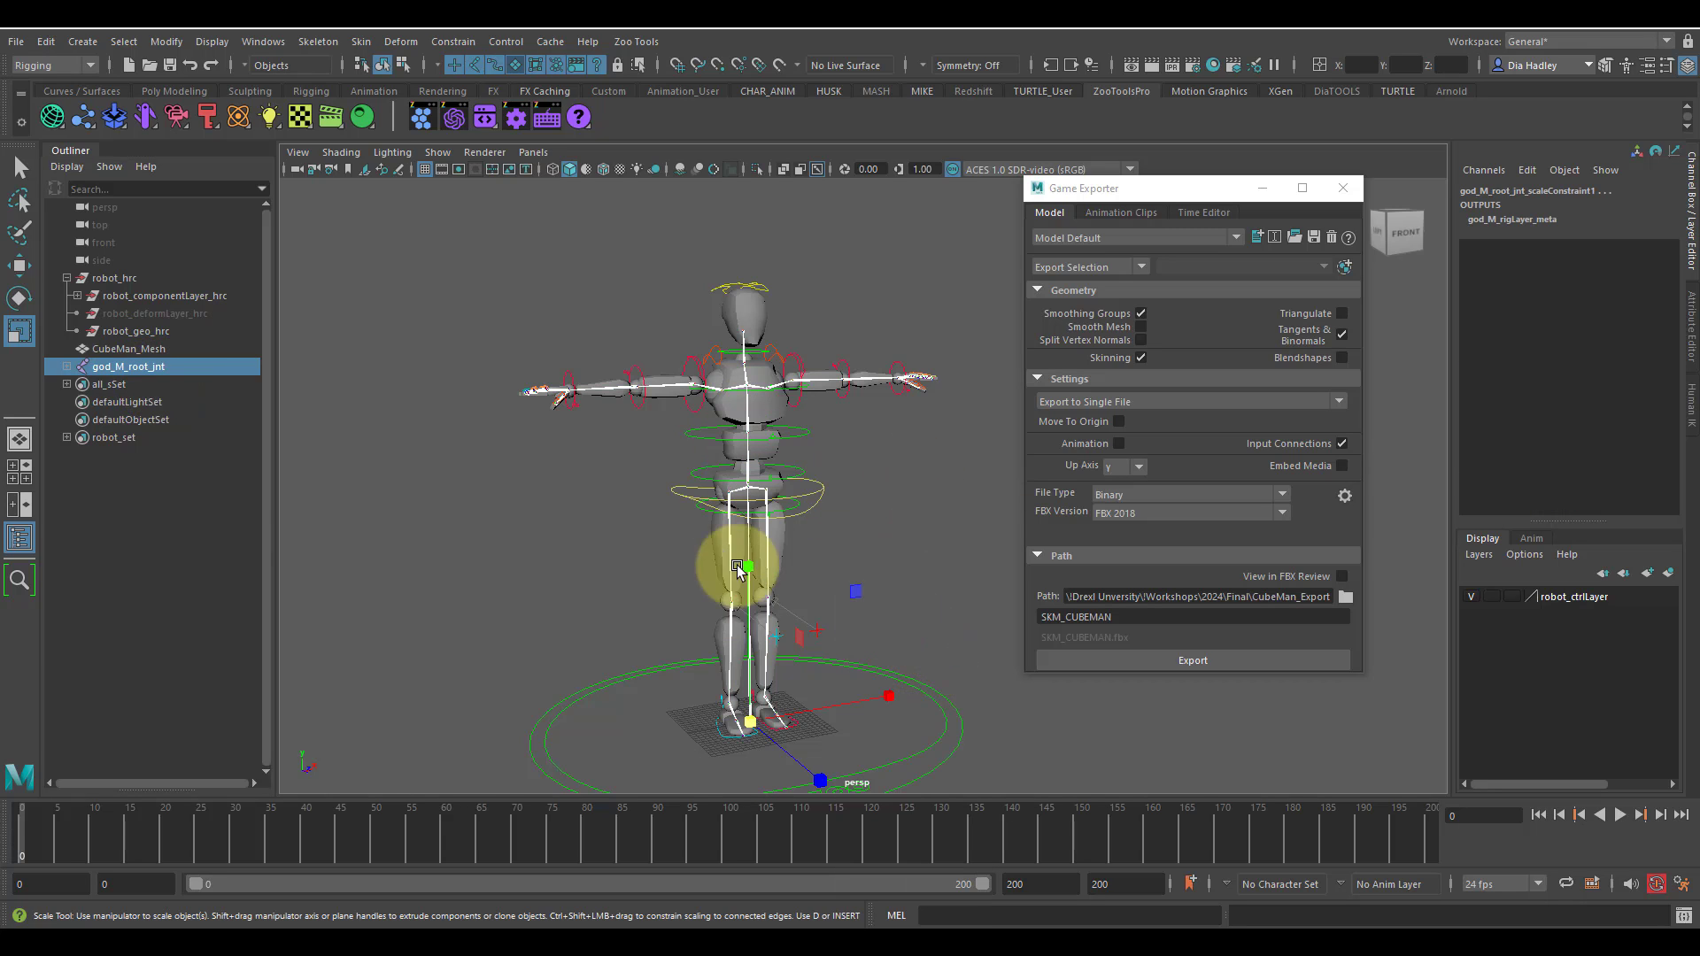
shift+click(777, 411)
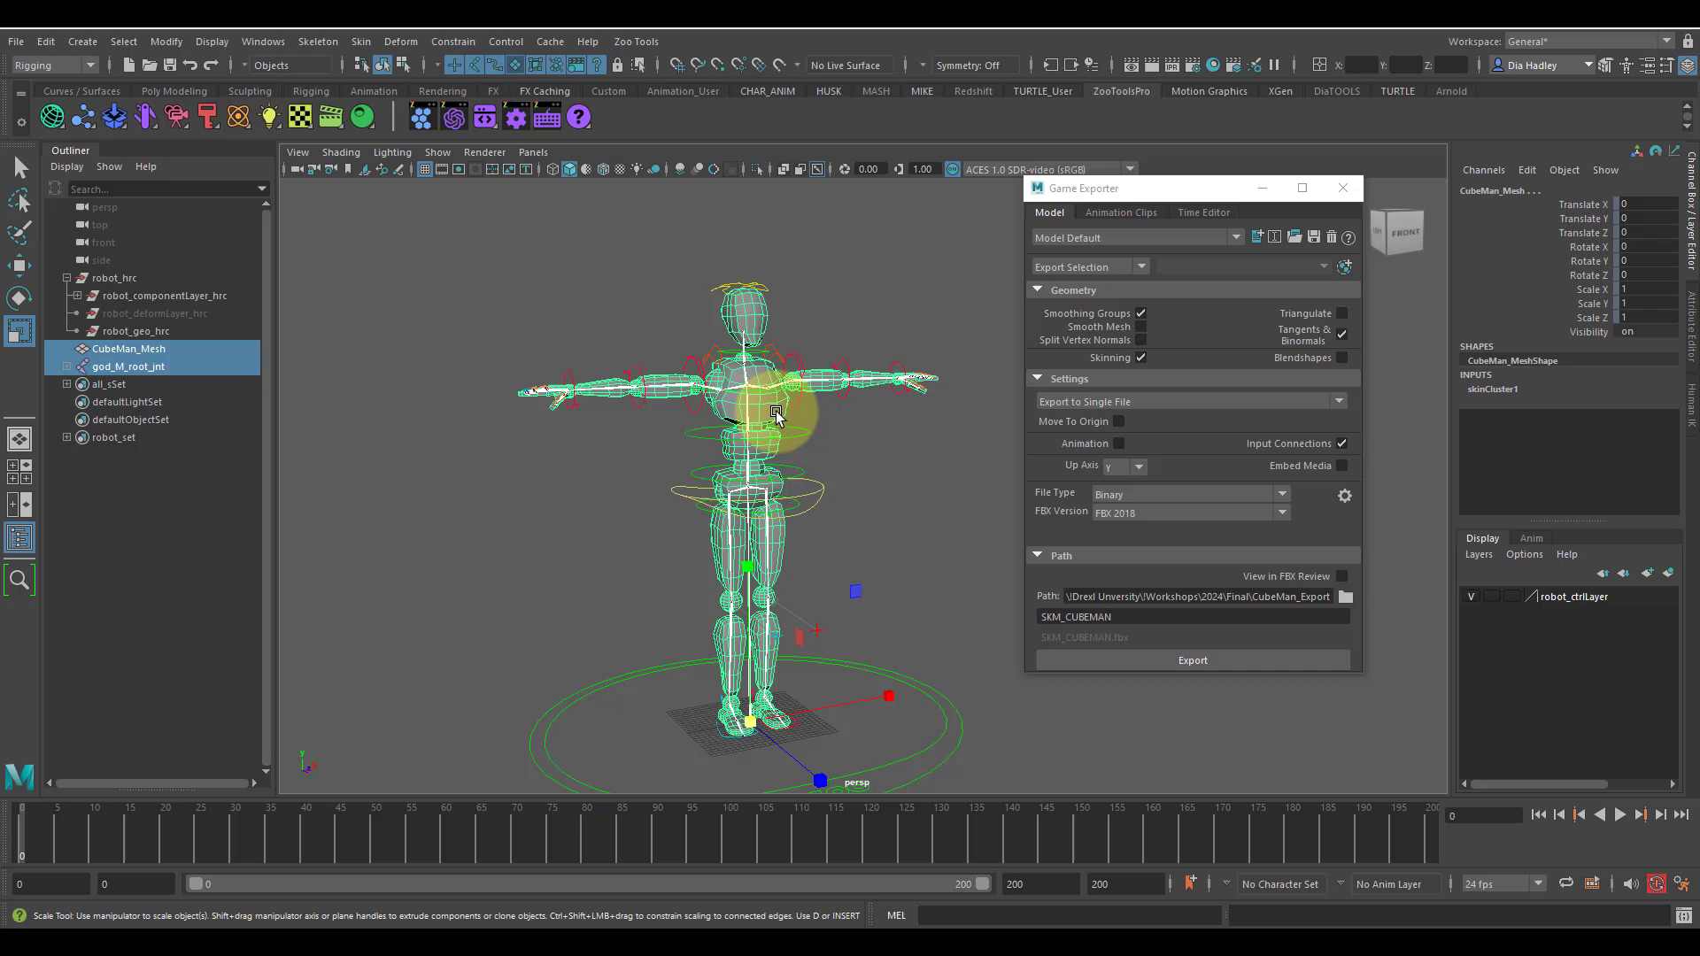
Step: Set the Game Exporter's model export to Export Selection, keeping Tangents & Binormals enabled
click(16, 42)
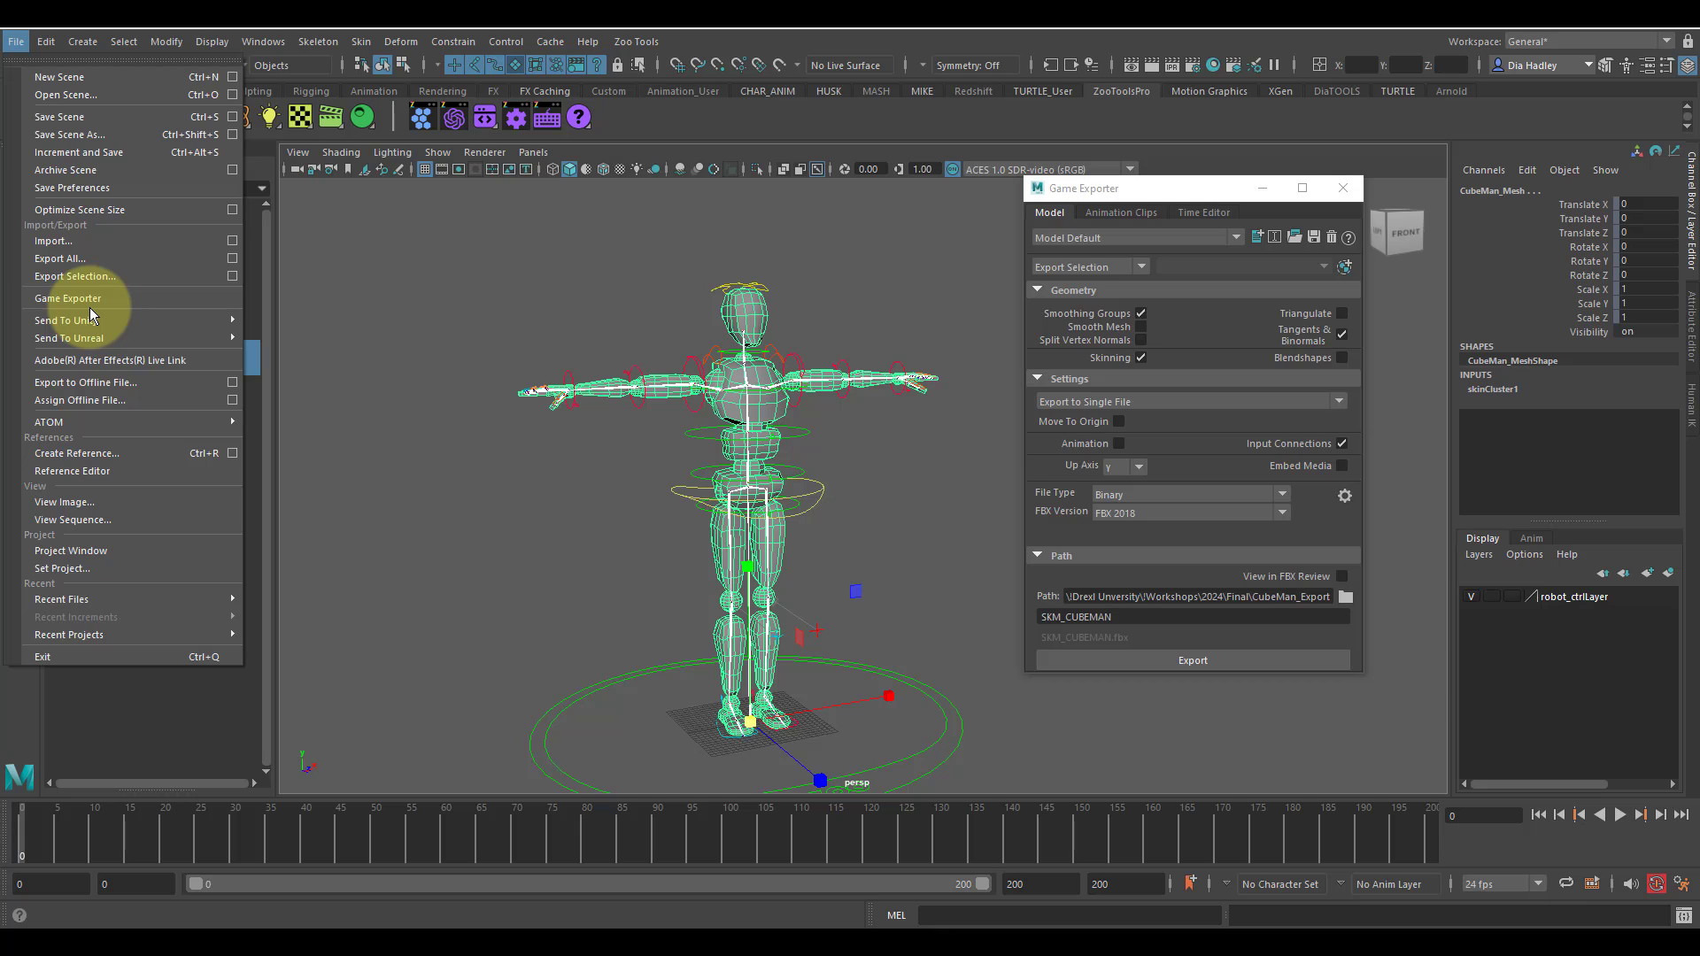
click(1108, 186)
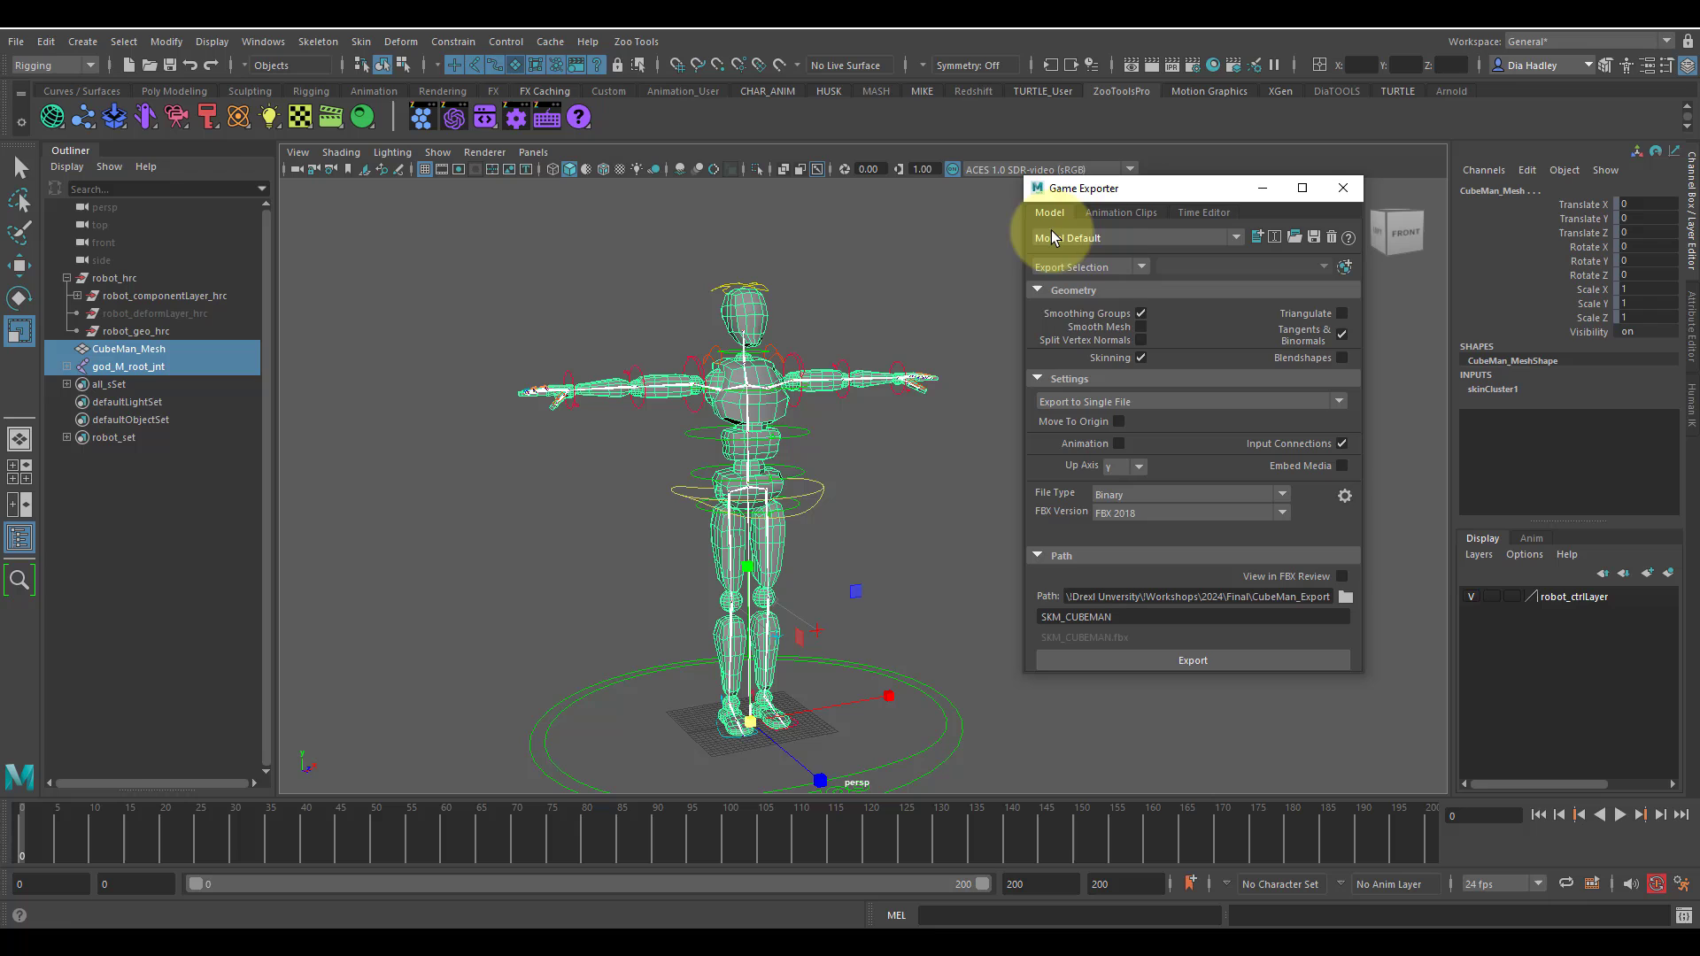
click(1082, 265)
click(1082, 274)
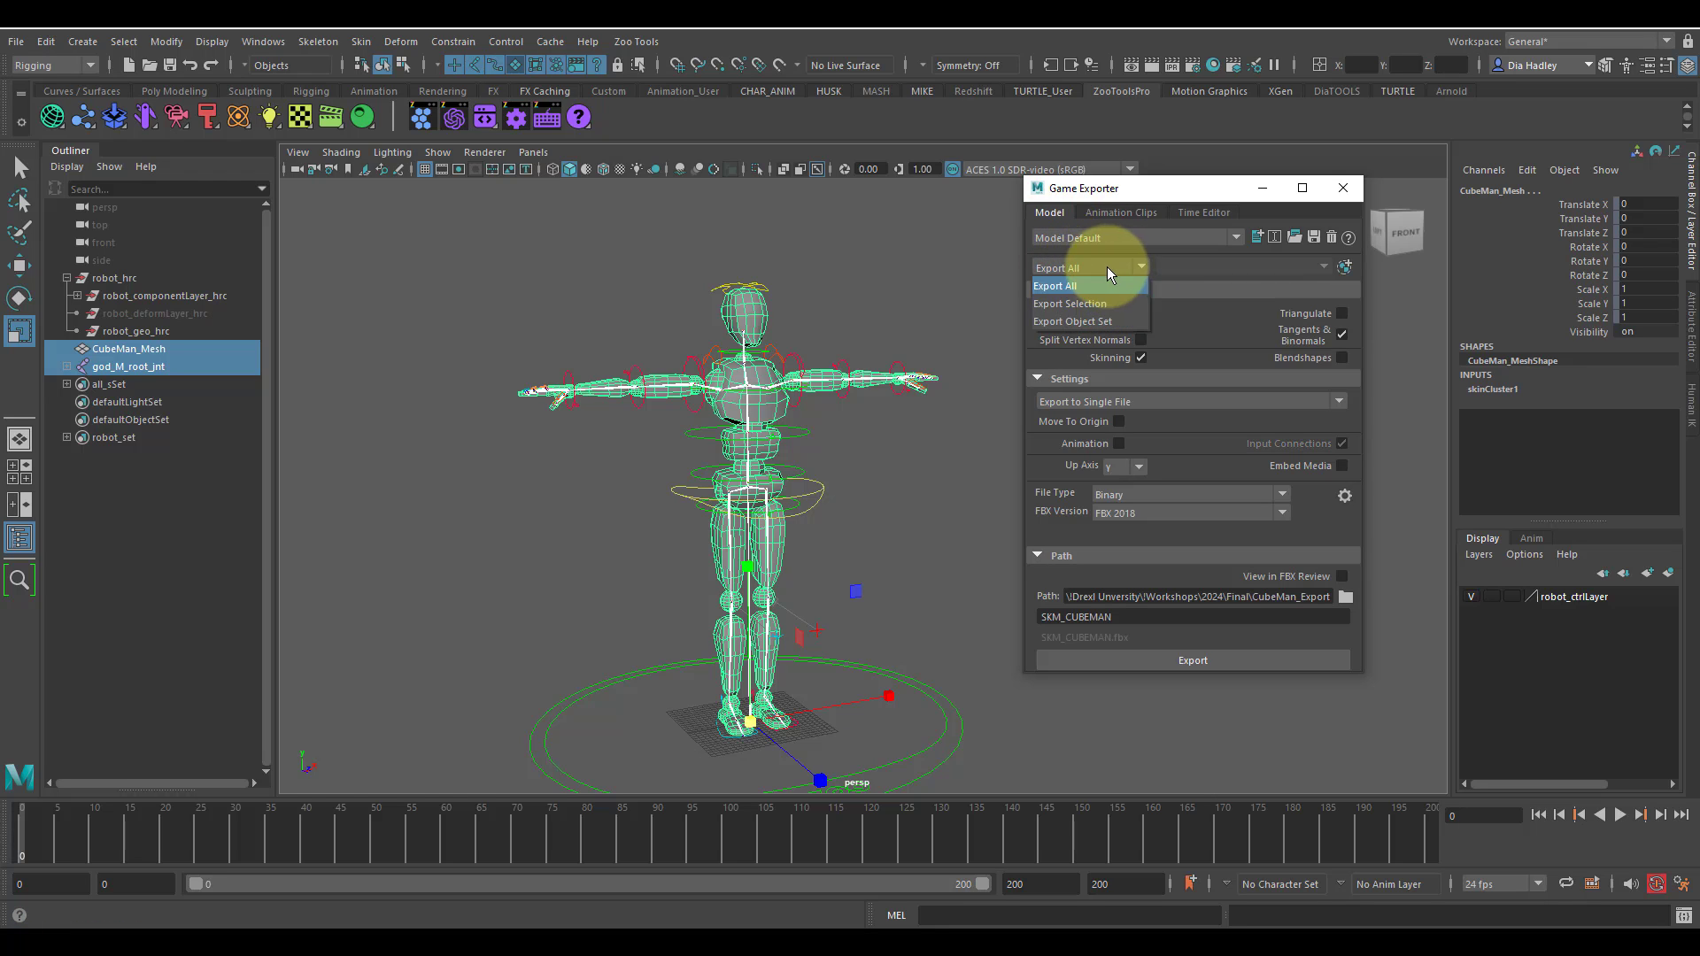
click(1107, 267)
click(1098, 292)
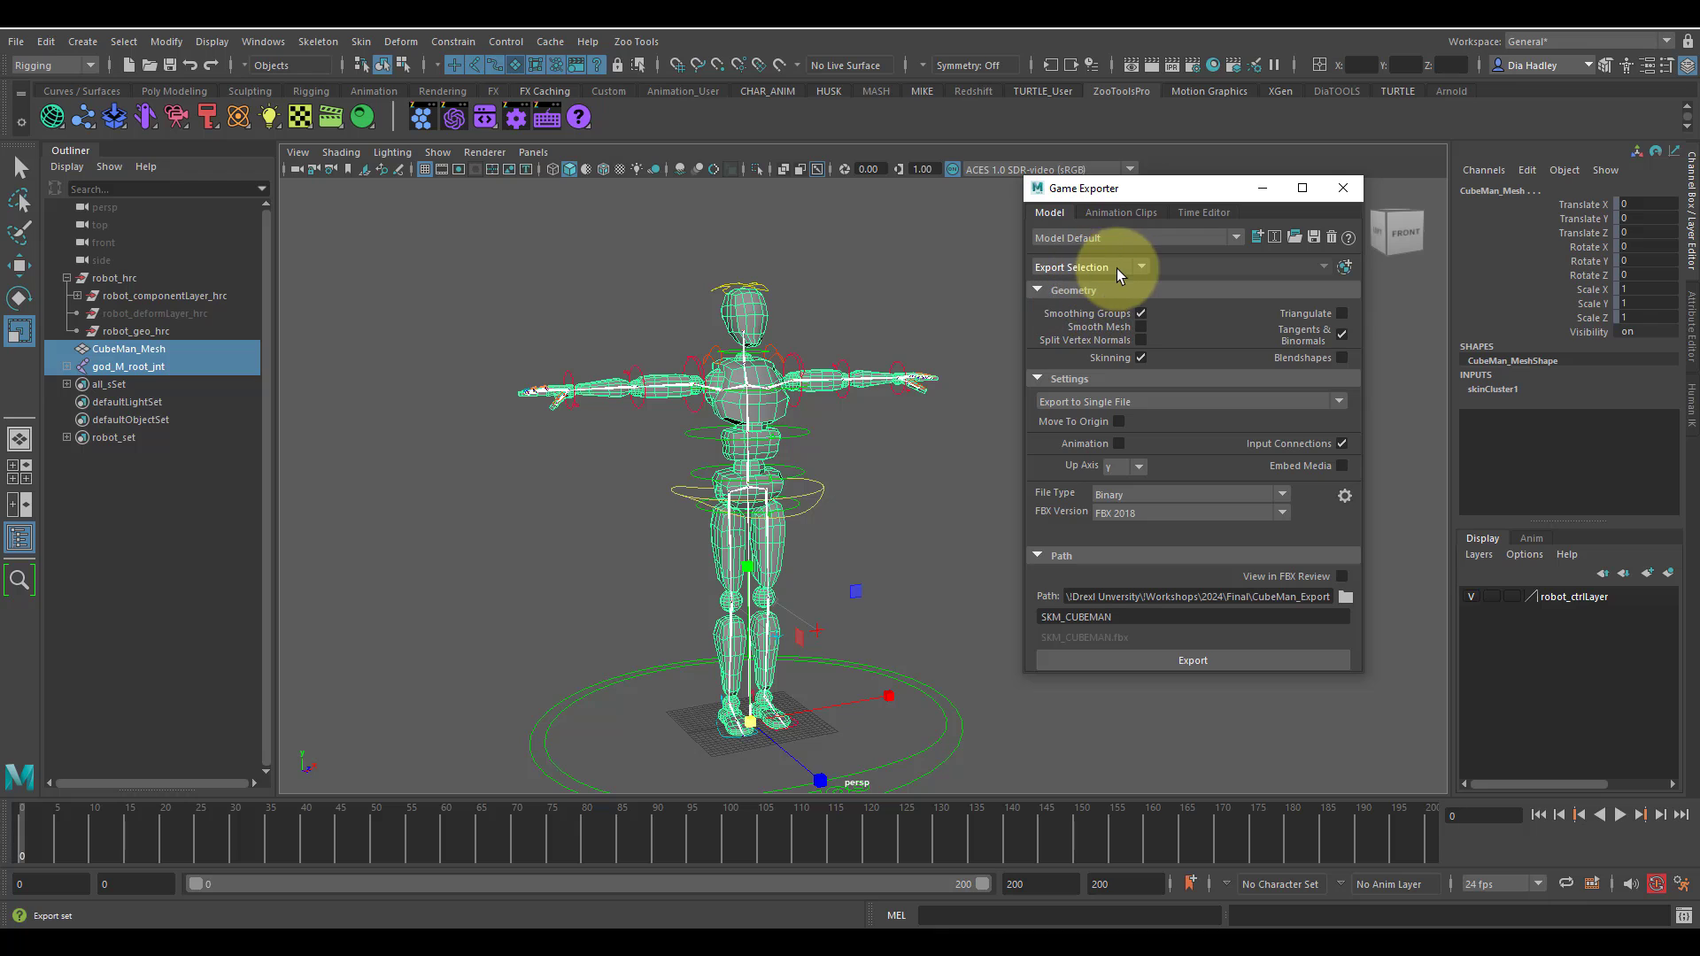
click(1342, 334)
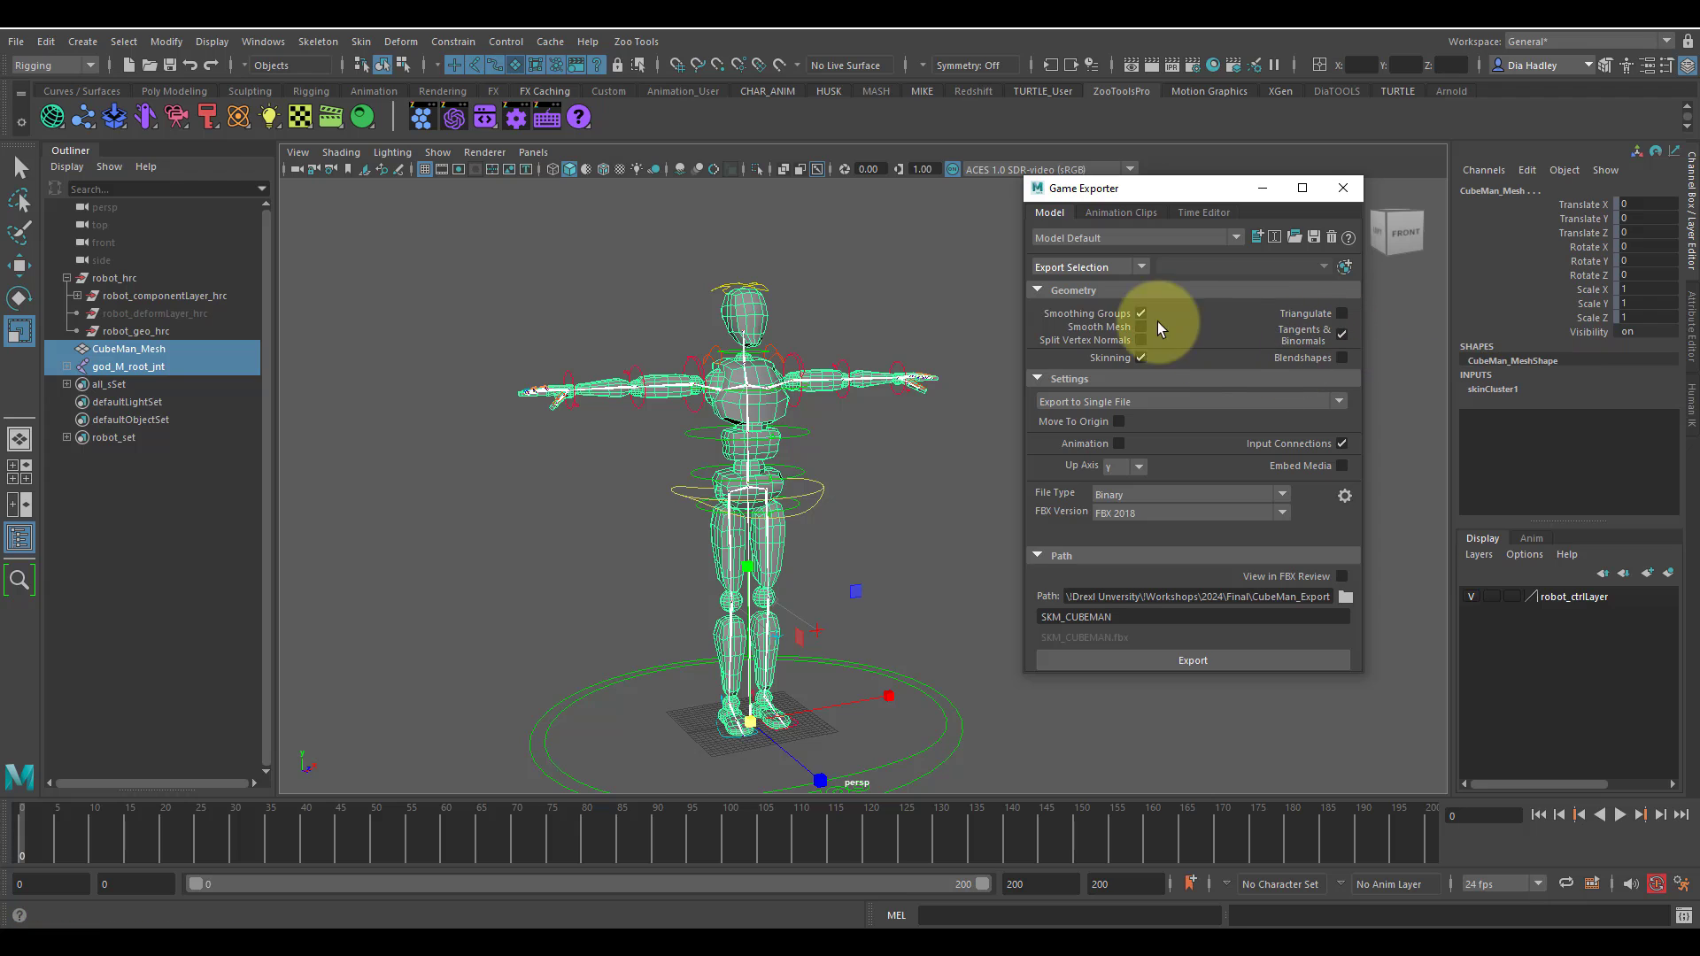
Step: Export the selected skeleton and mesh as SKM_CUBEMAN.fbx, replacing the existing file
click(1140, 661)
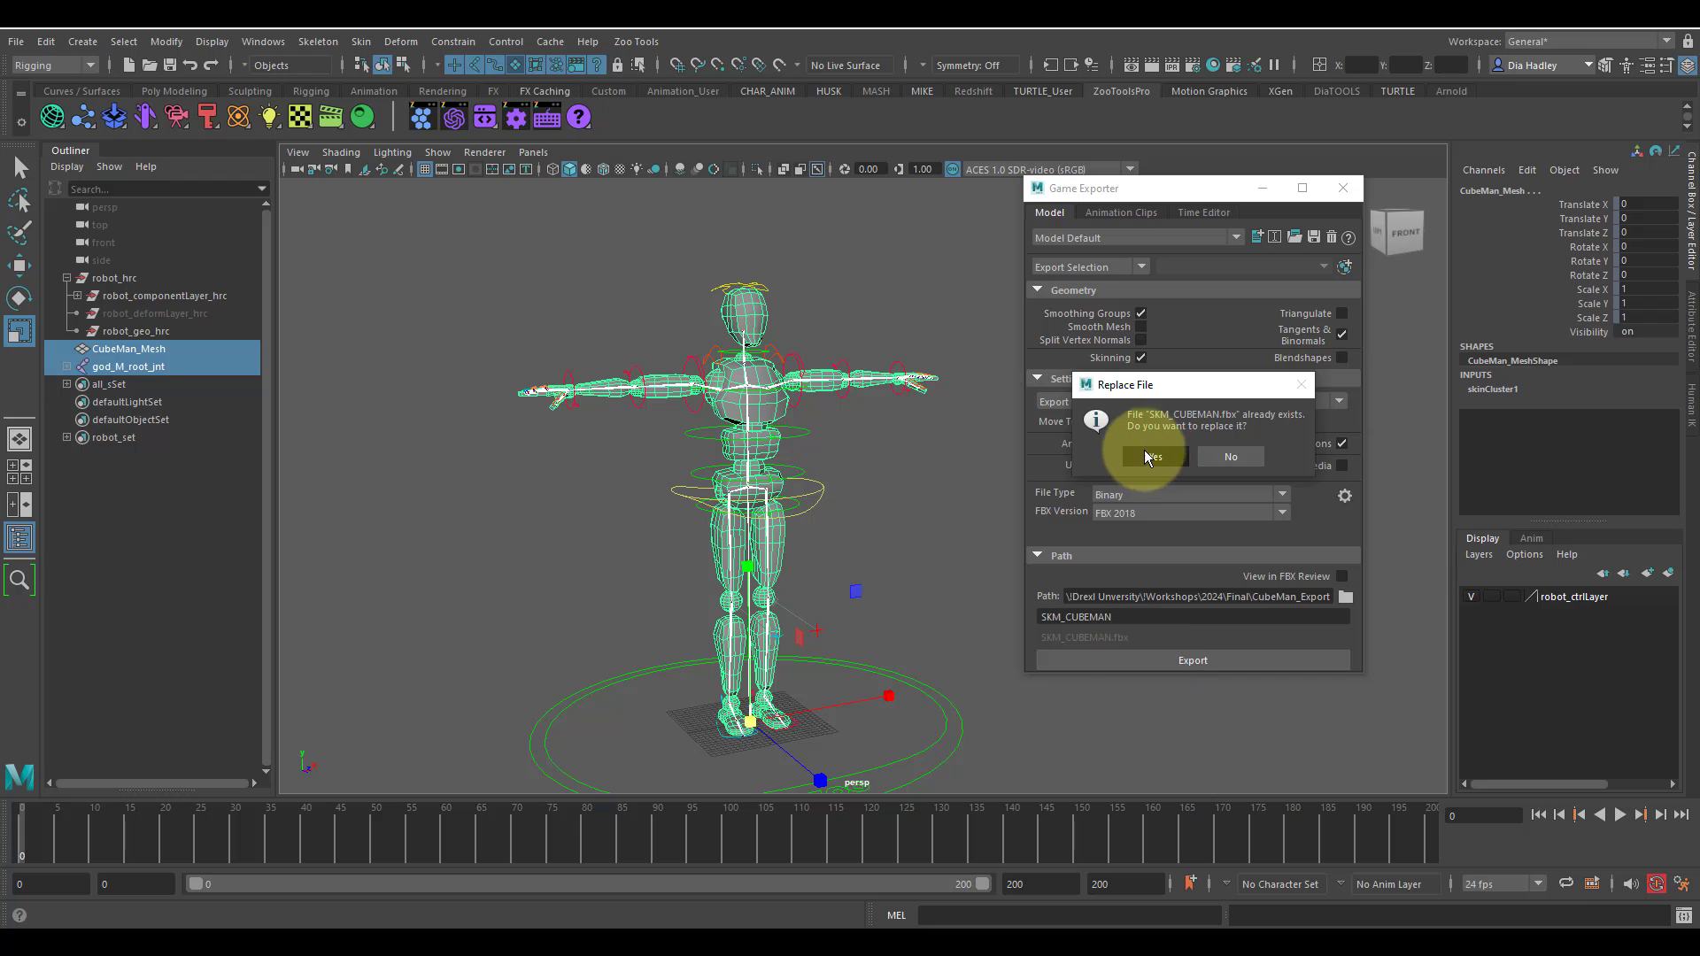
click(1150, 456)
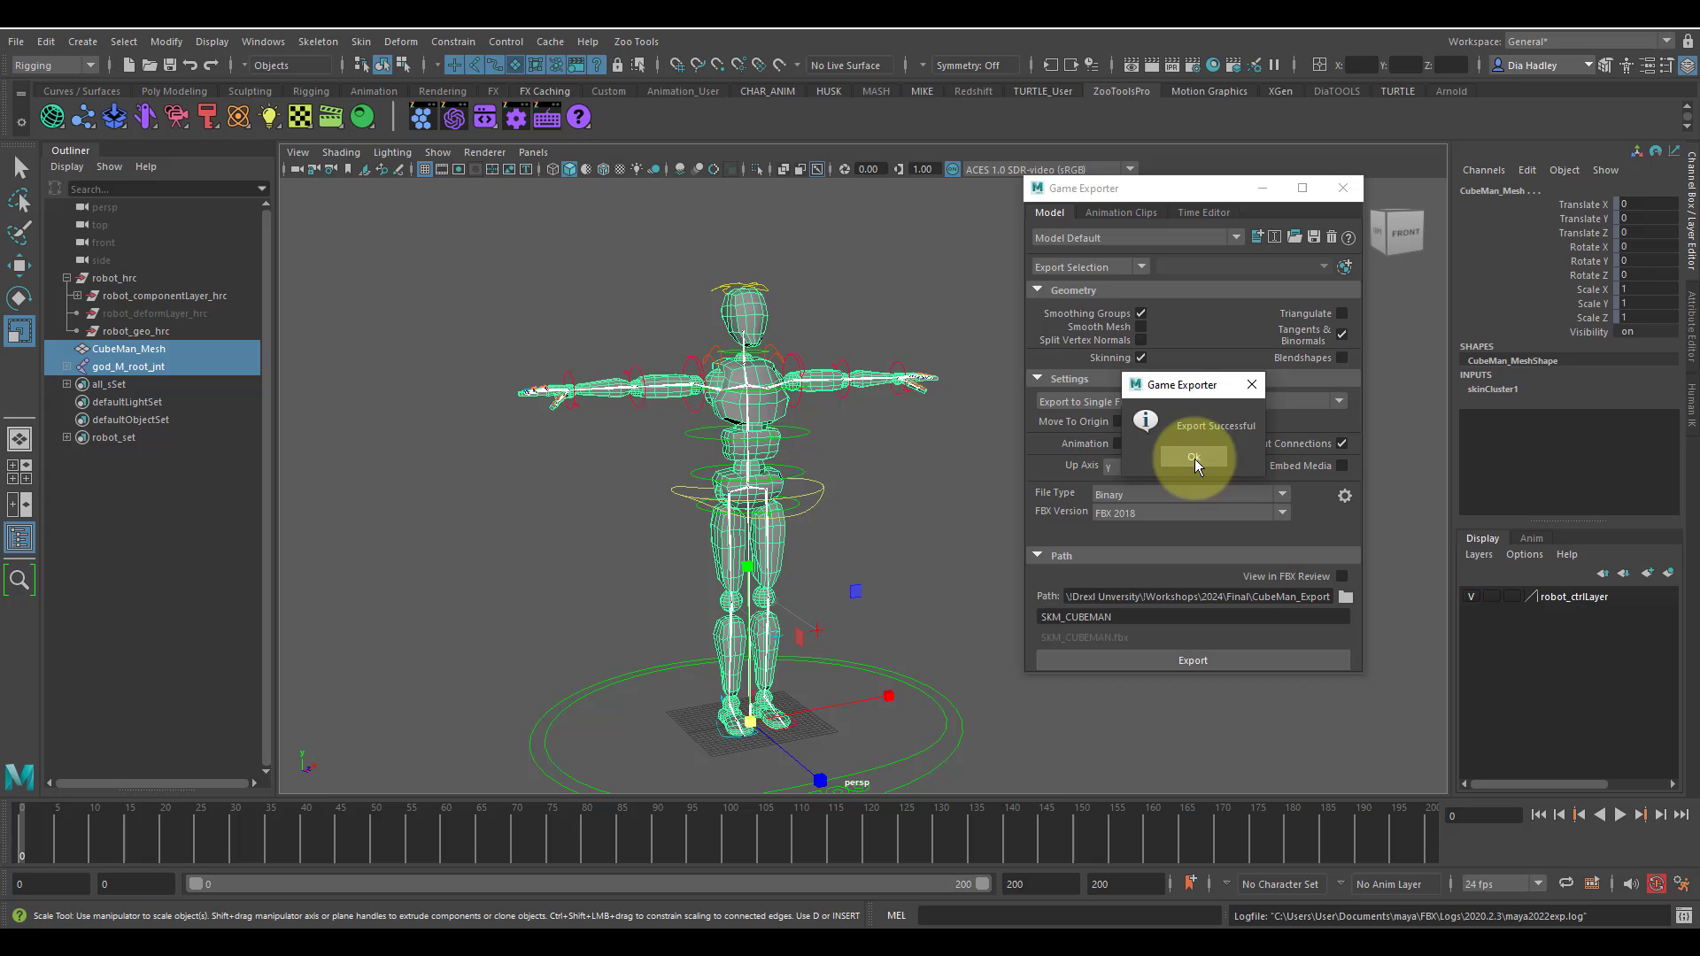
click(1194, 456)
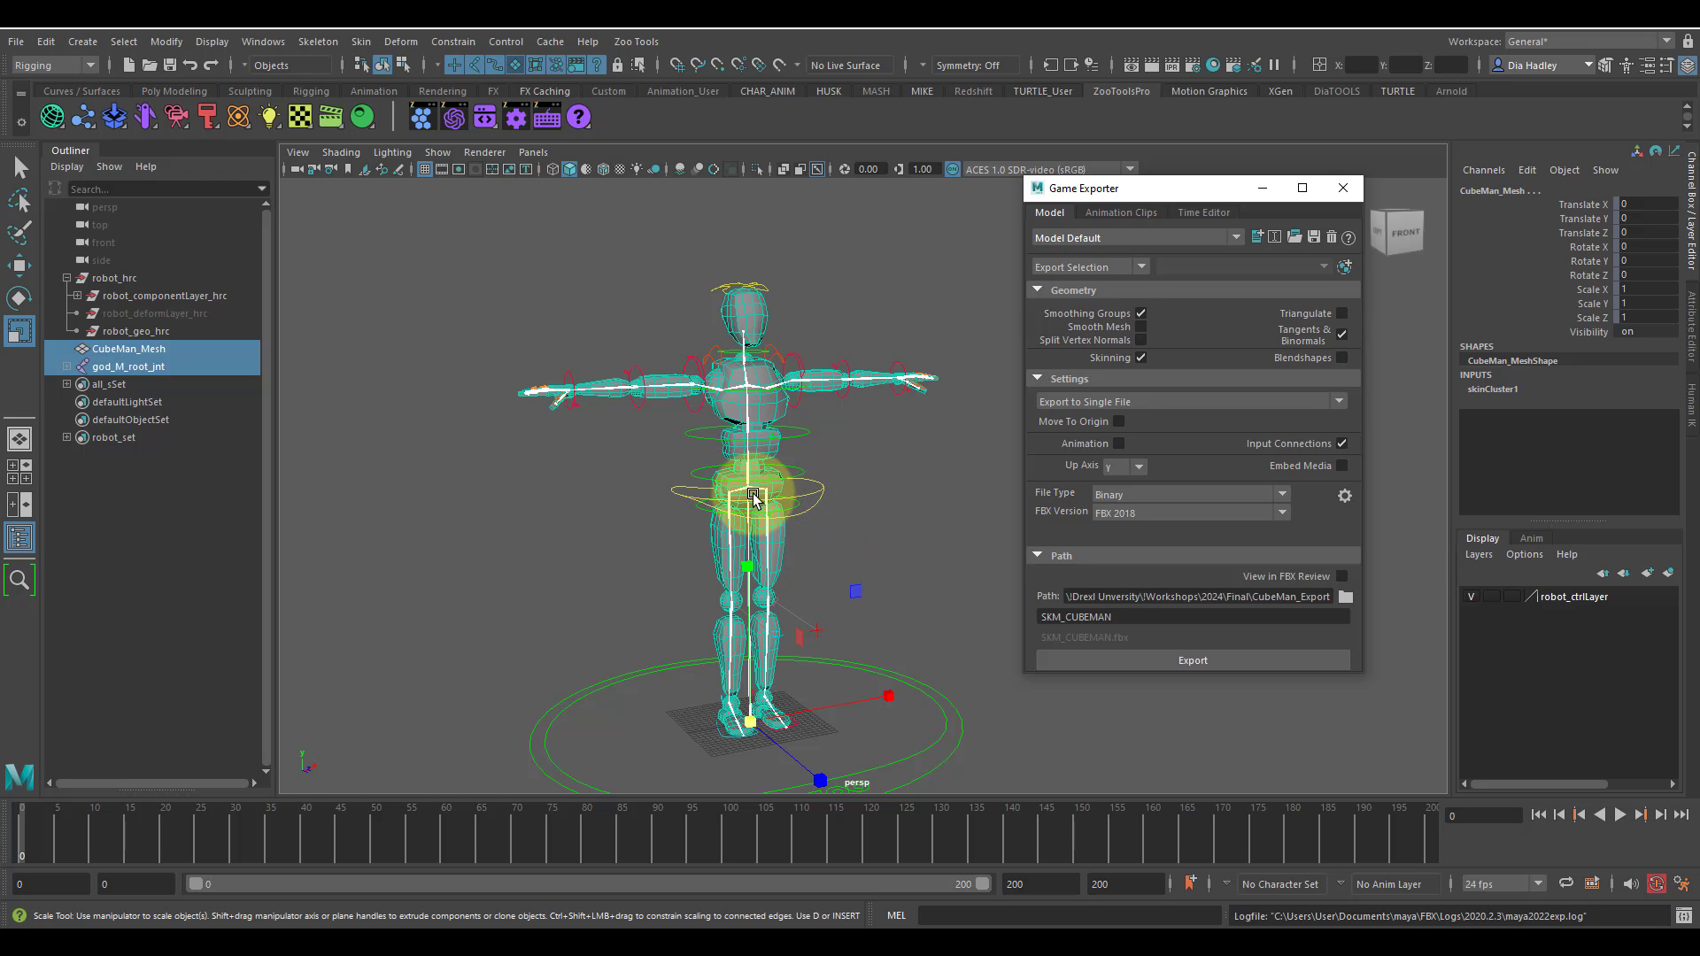
Step: Start a new scene without saving the rig scene's changes and bring in Rig.ma as a reference
click(130, 65)
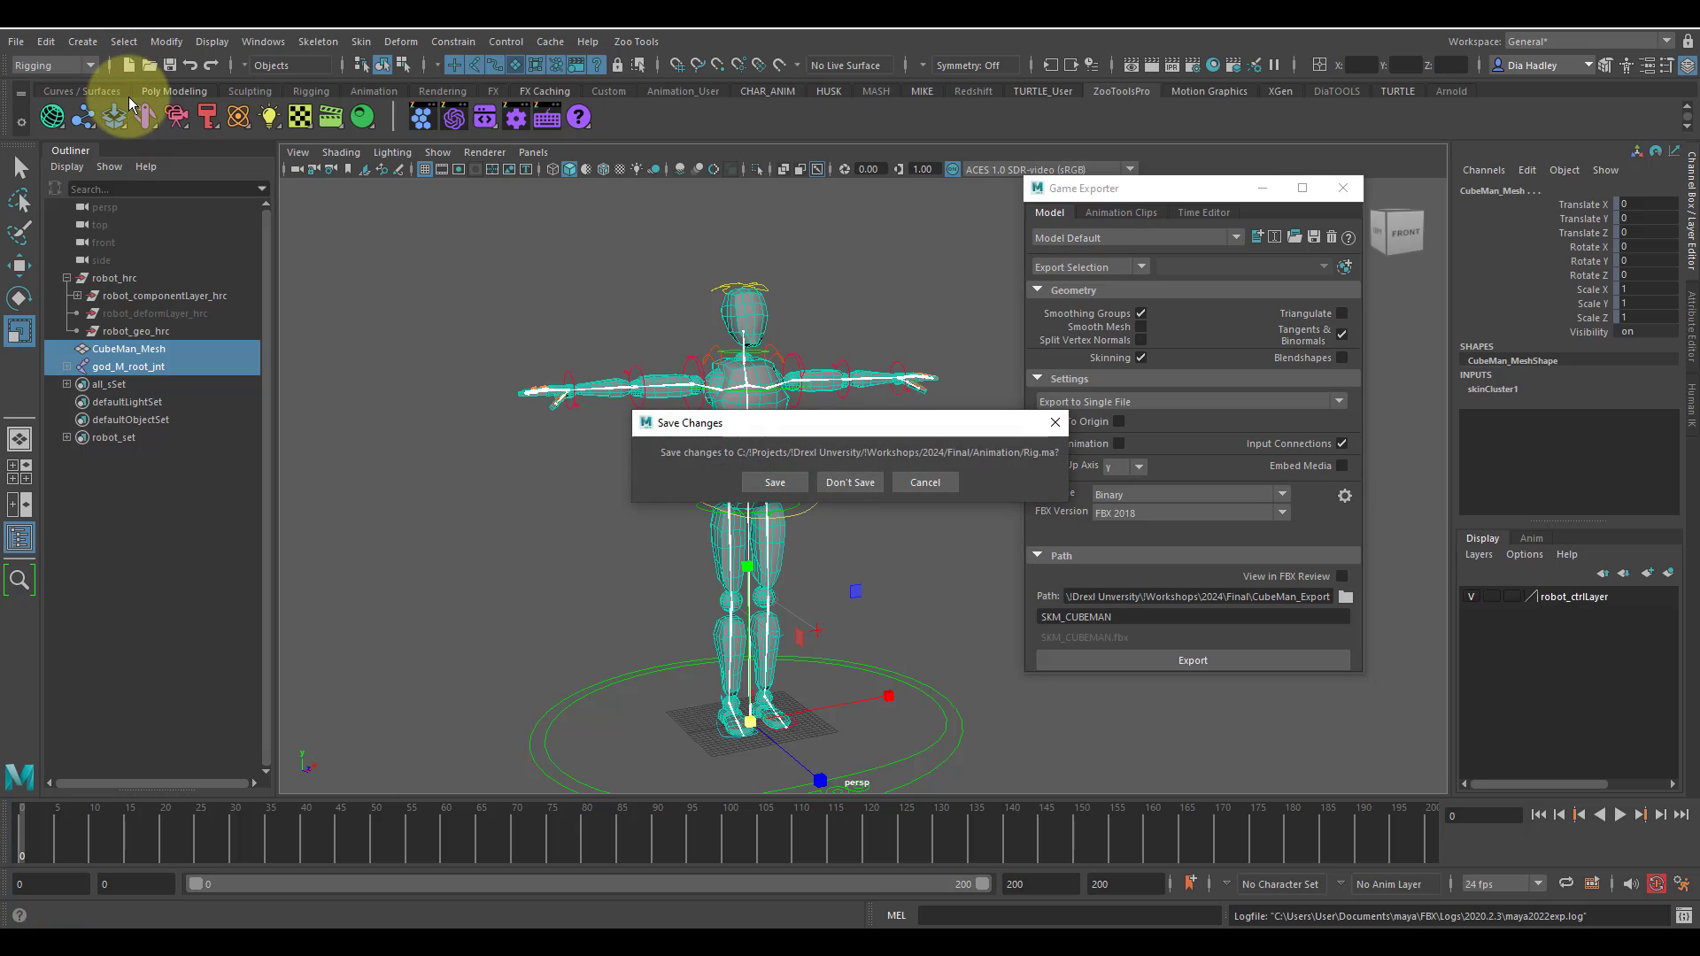
click(847, 481)
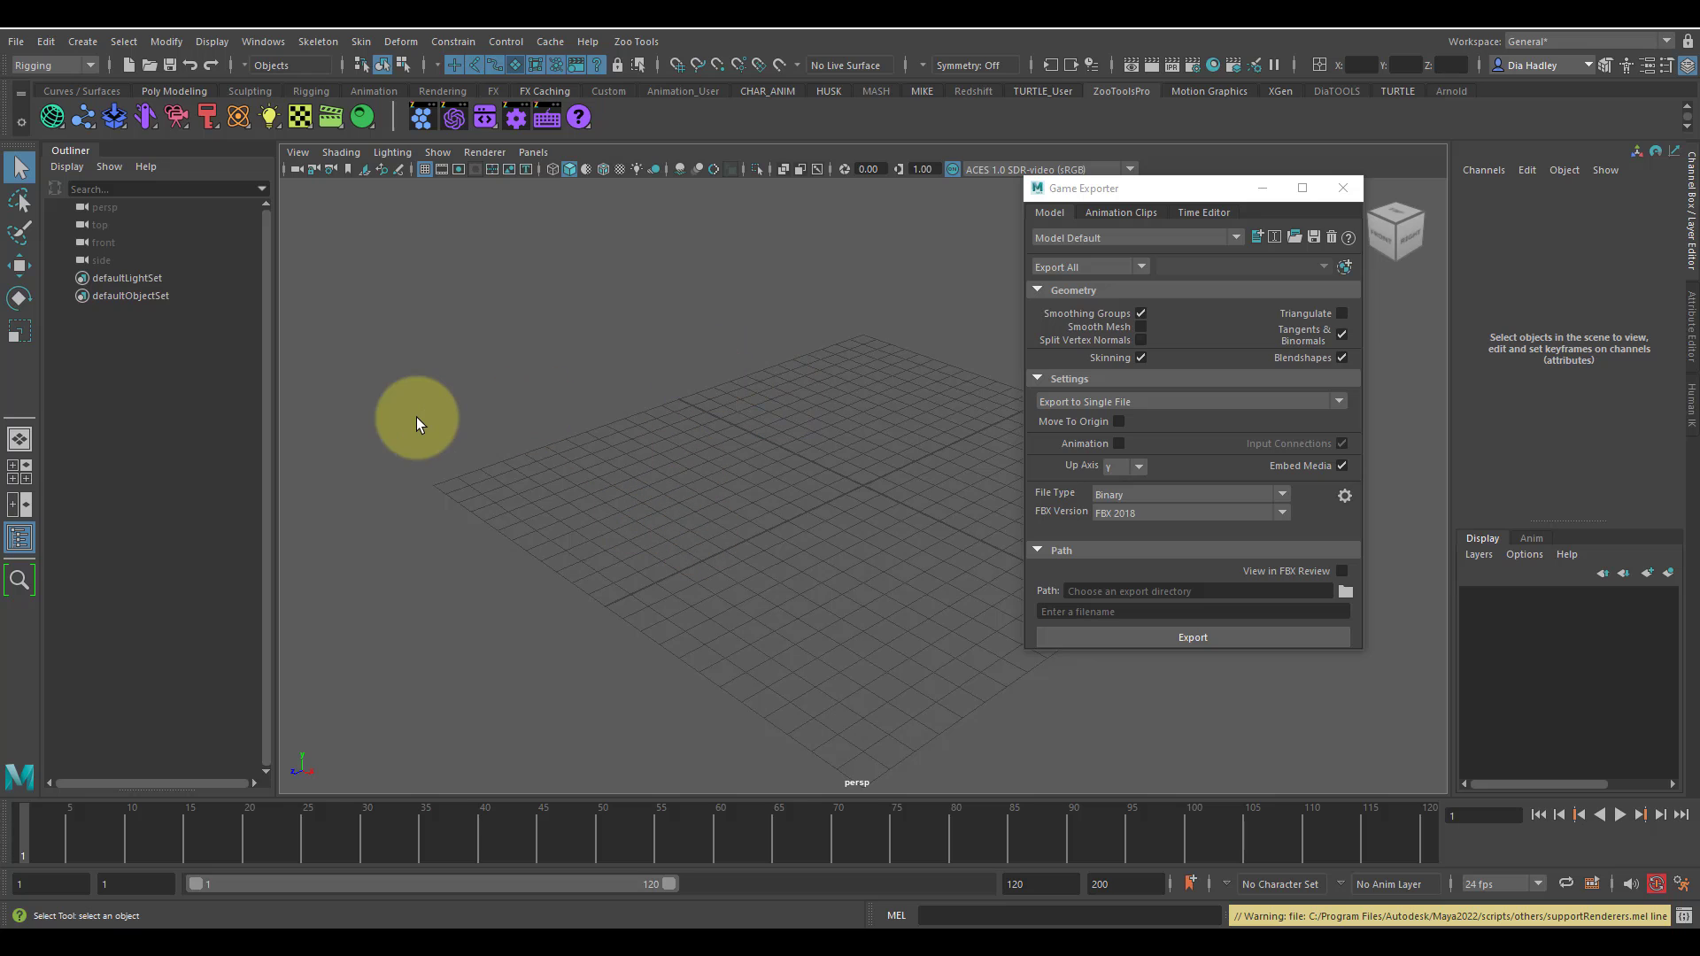
click(16, 41)
click(94, 455)
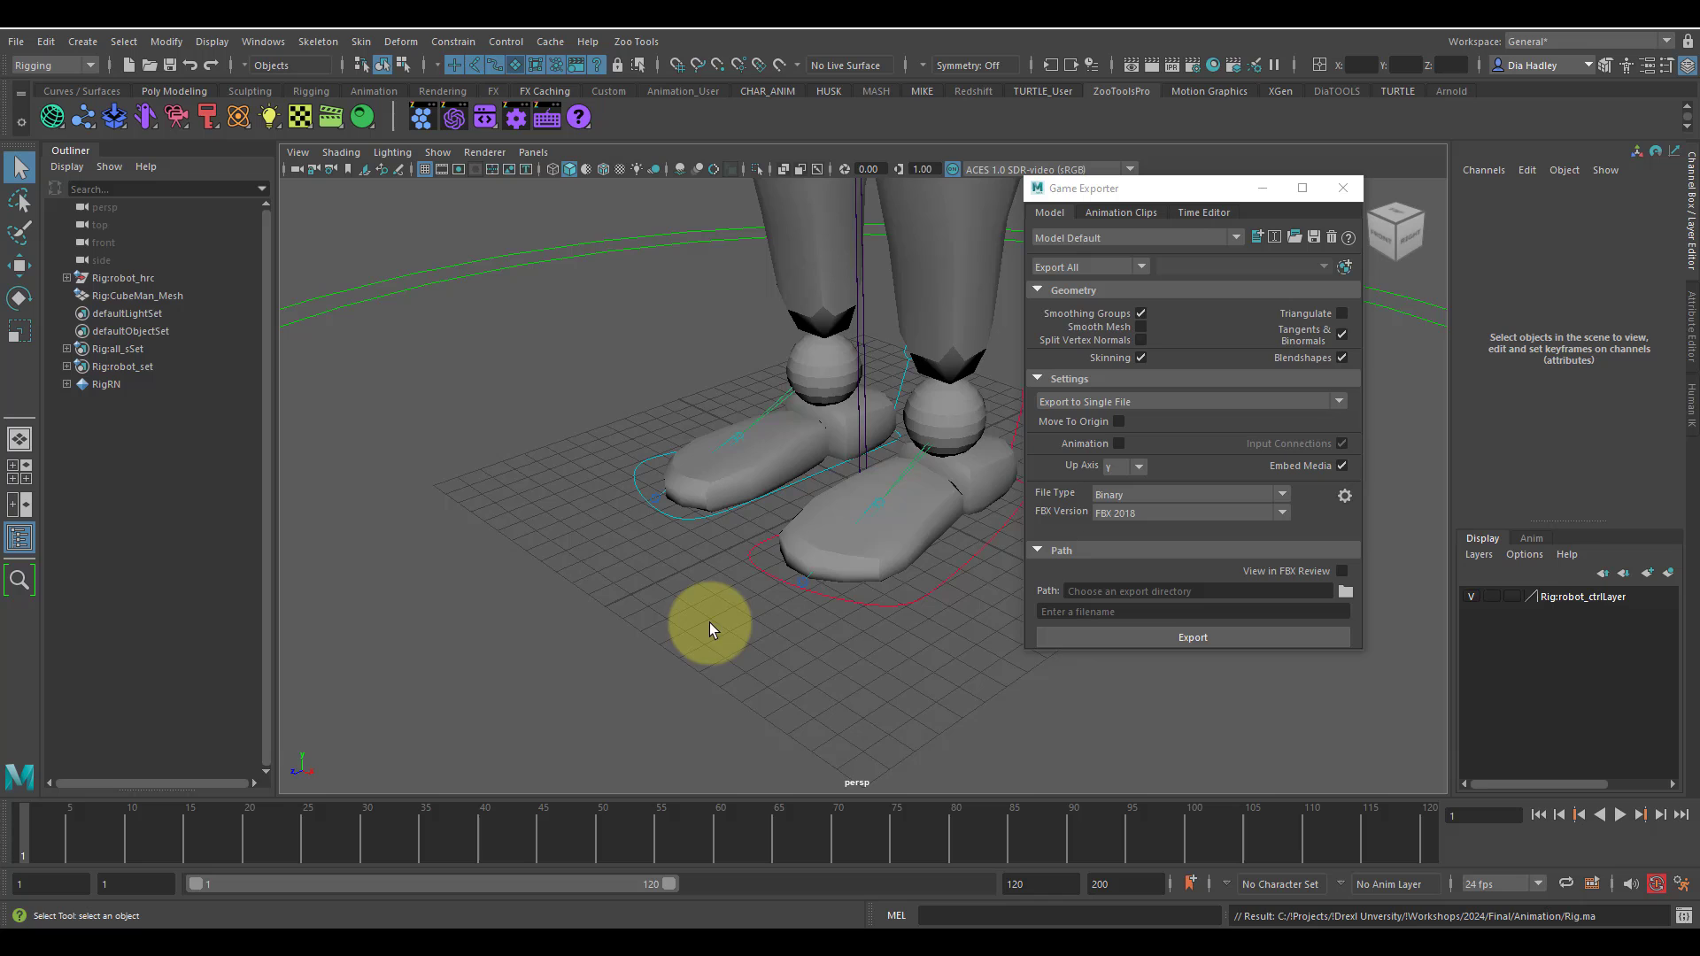
Step: Select the full joint hierarchy of the referenced rig's root joint, Rig:god_M_root_jnt, without the mesh
alt+right_drag(725, 608, 353, 463)
alt+drag(353, 463, 495, 496)
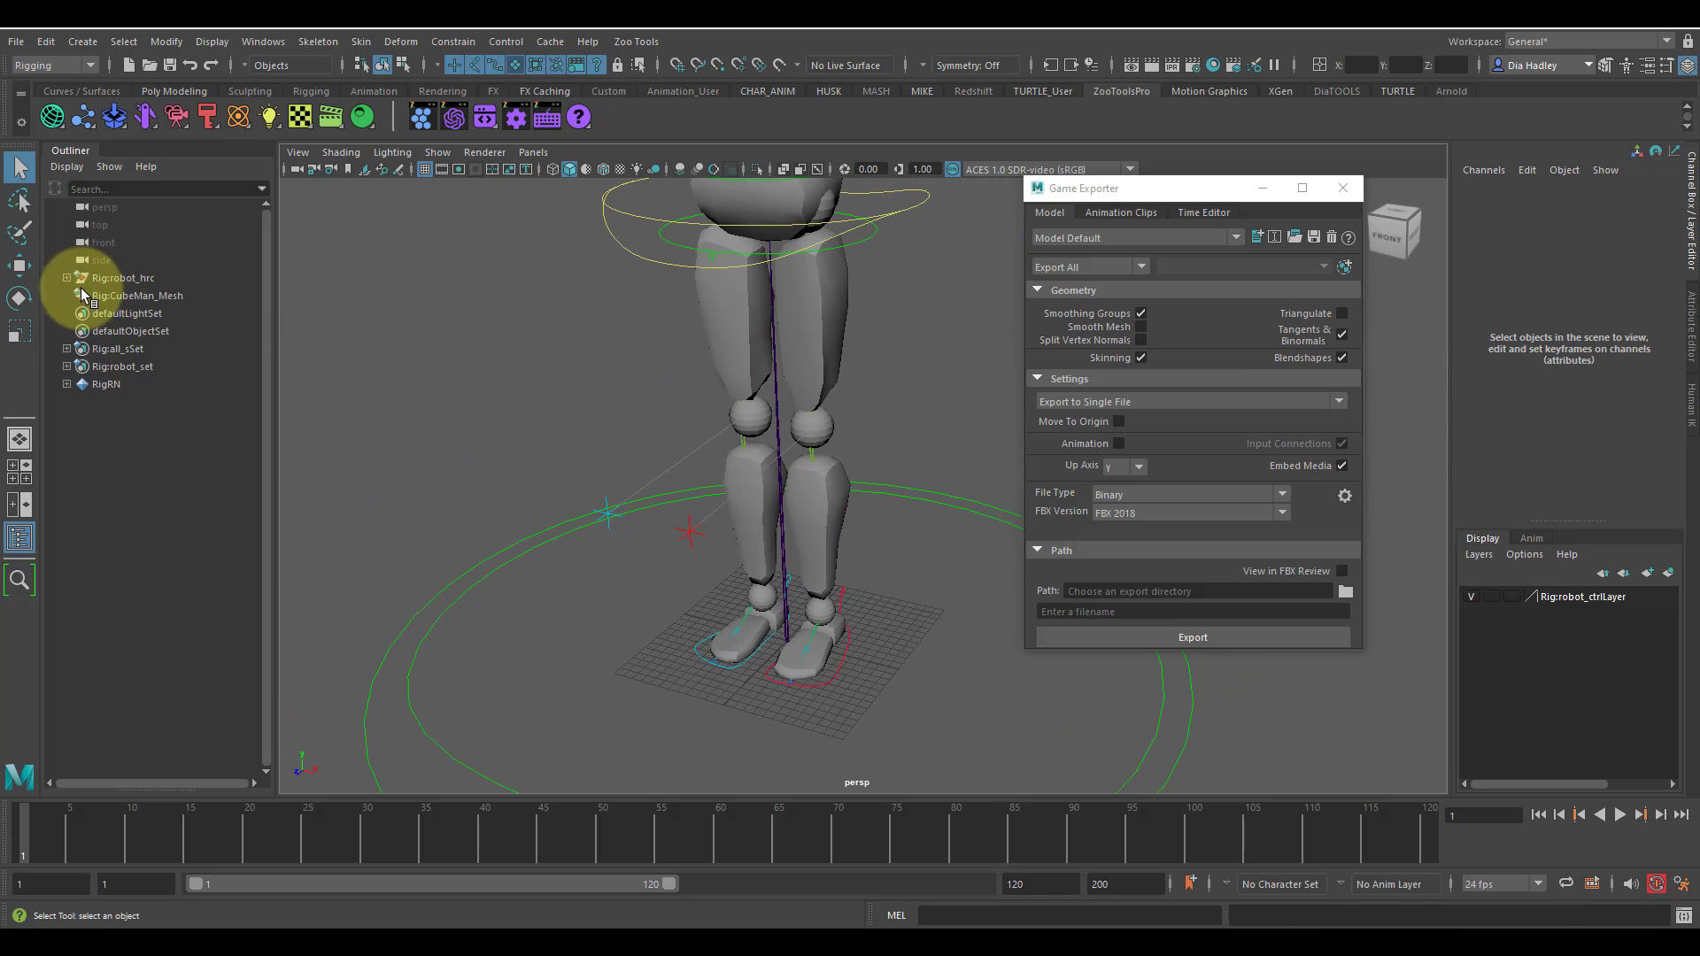
click(147, 294)
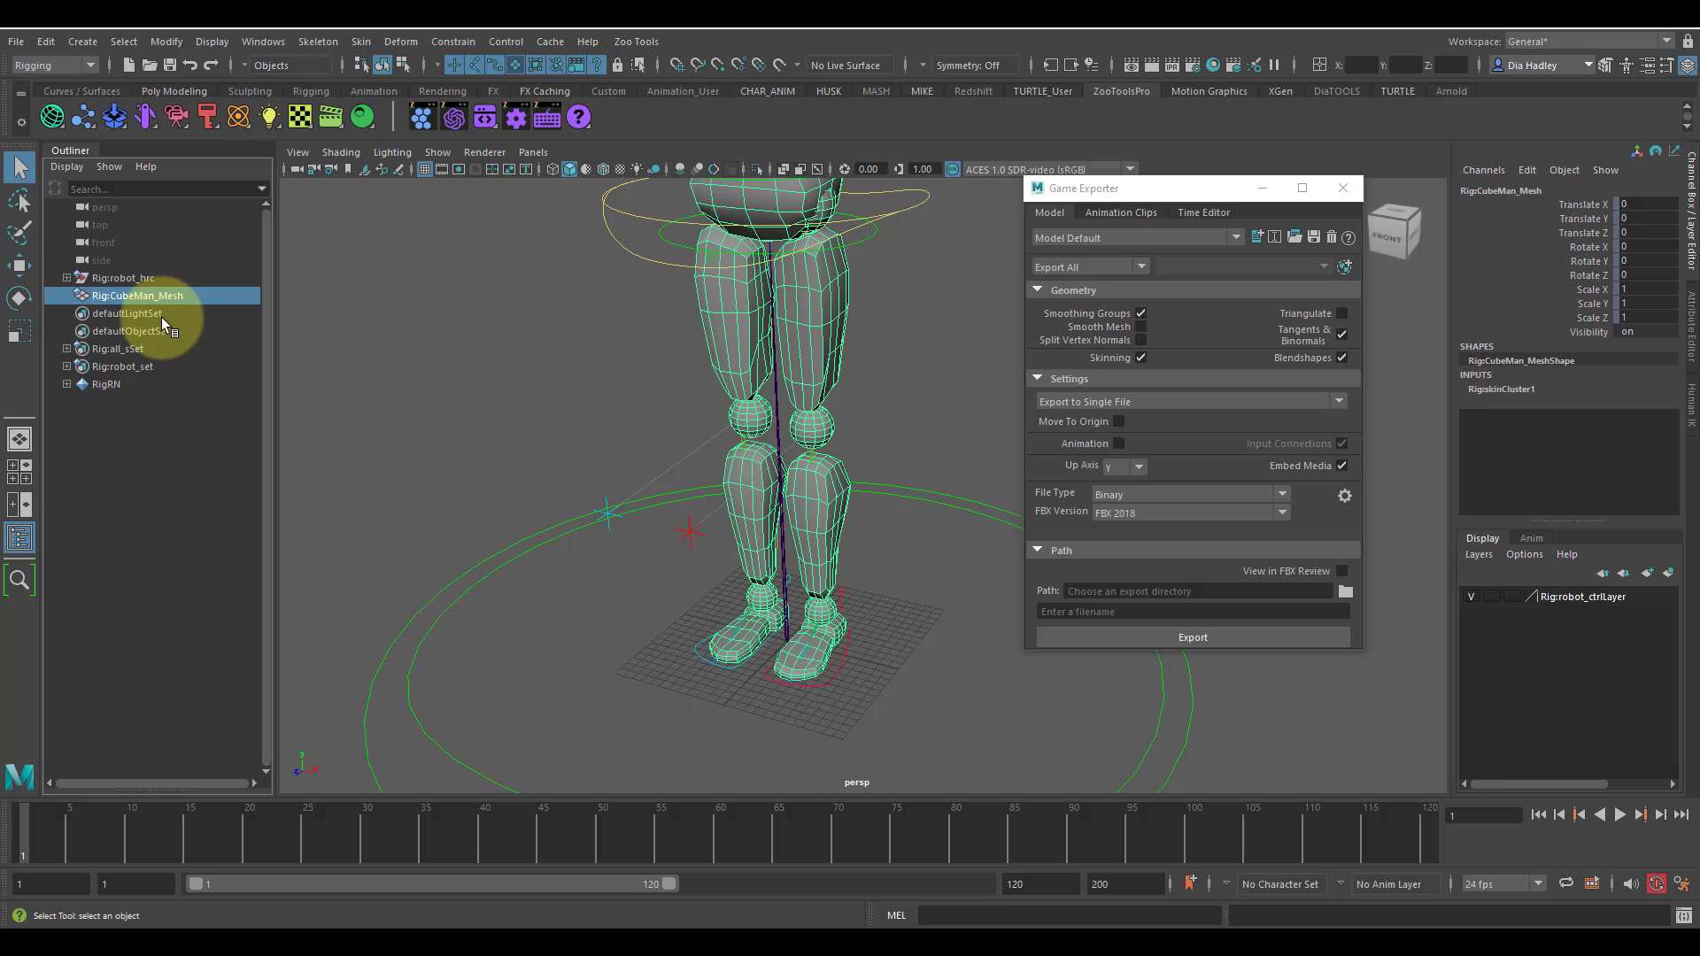
alt+drag(871, 656, 873, 519)
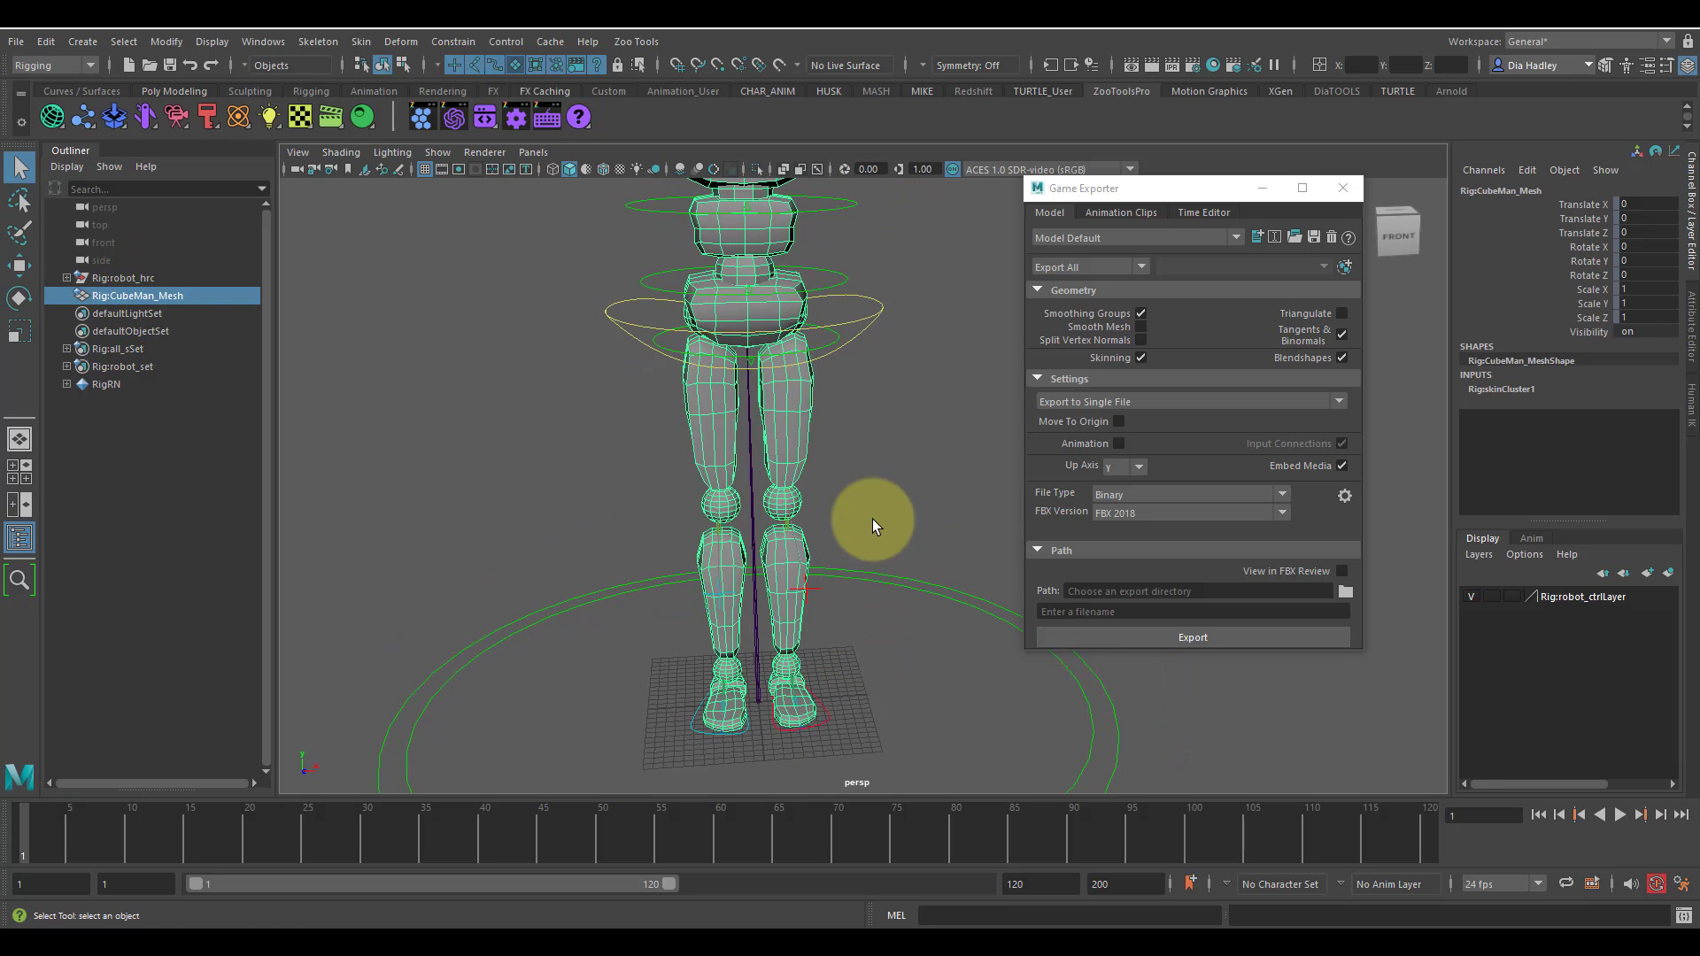
click(873, 519)
click(751, 465)
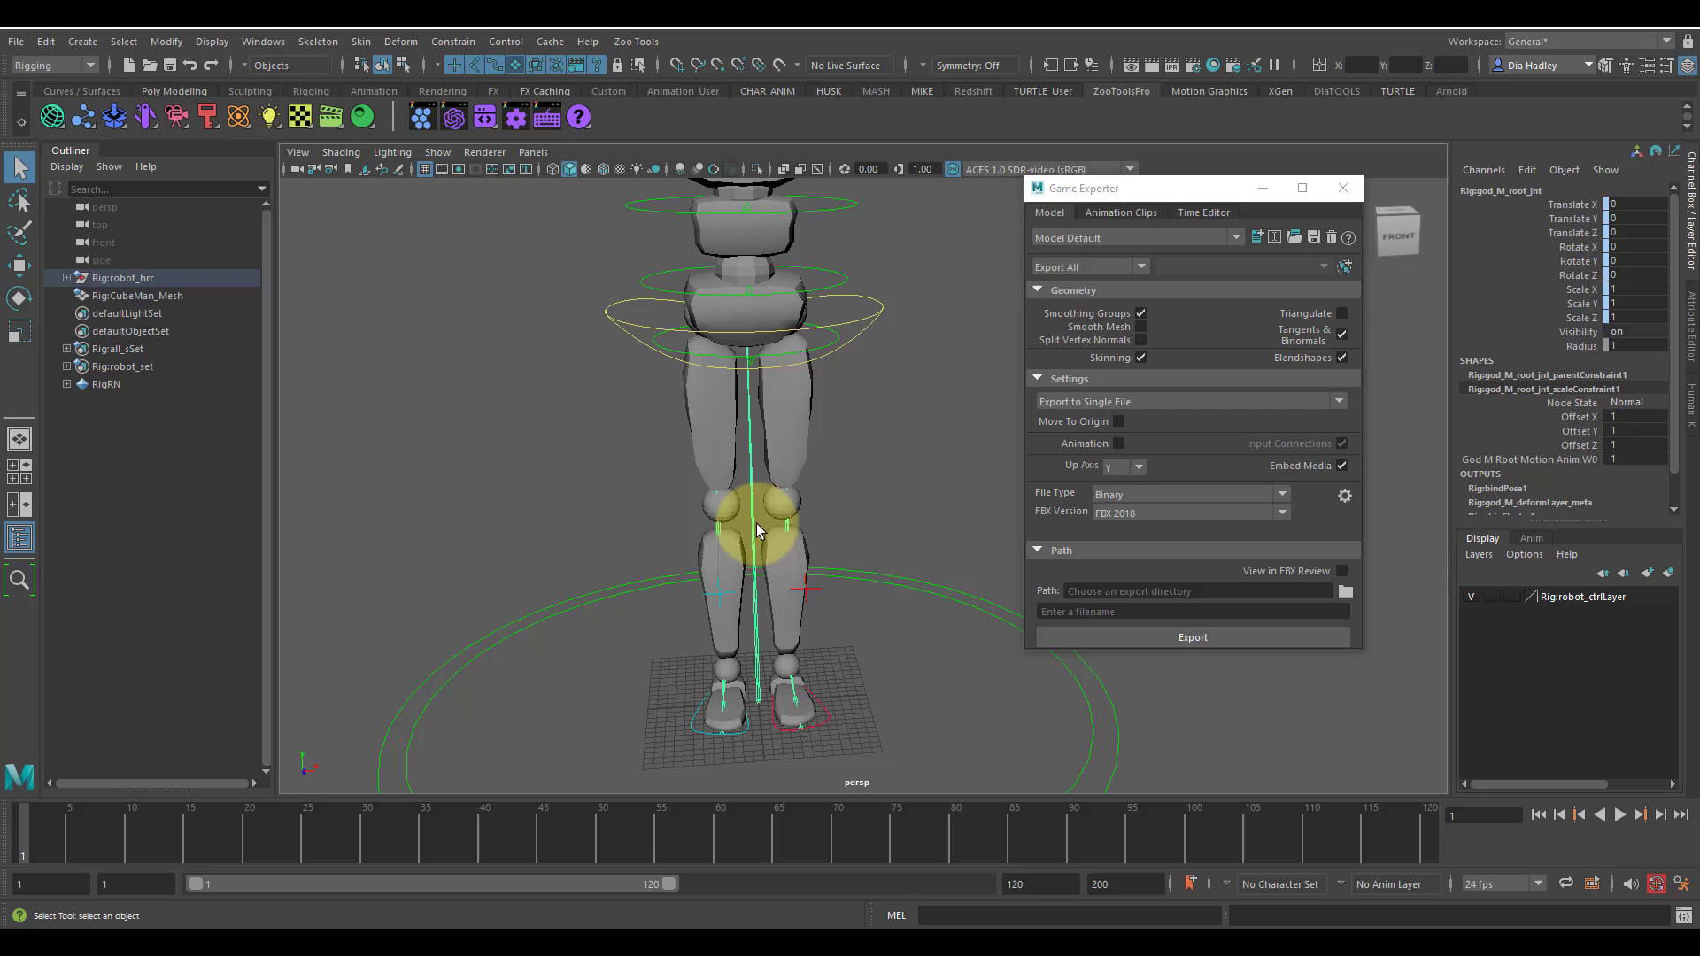
right_drag(886, 486, 864, 632)
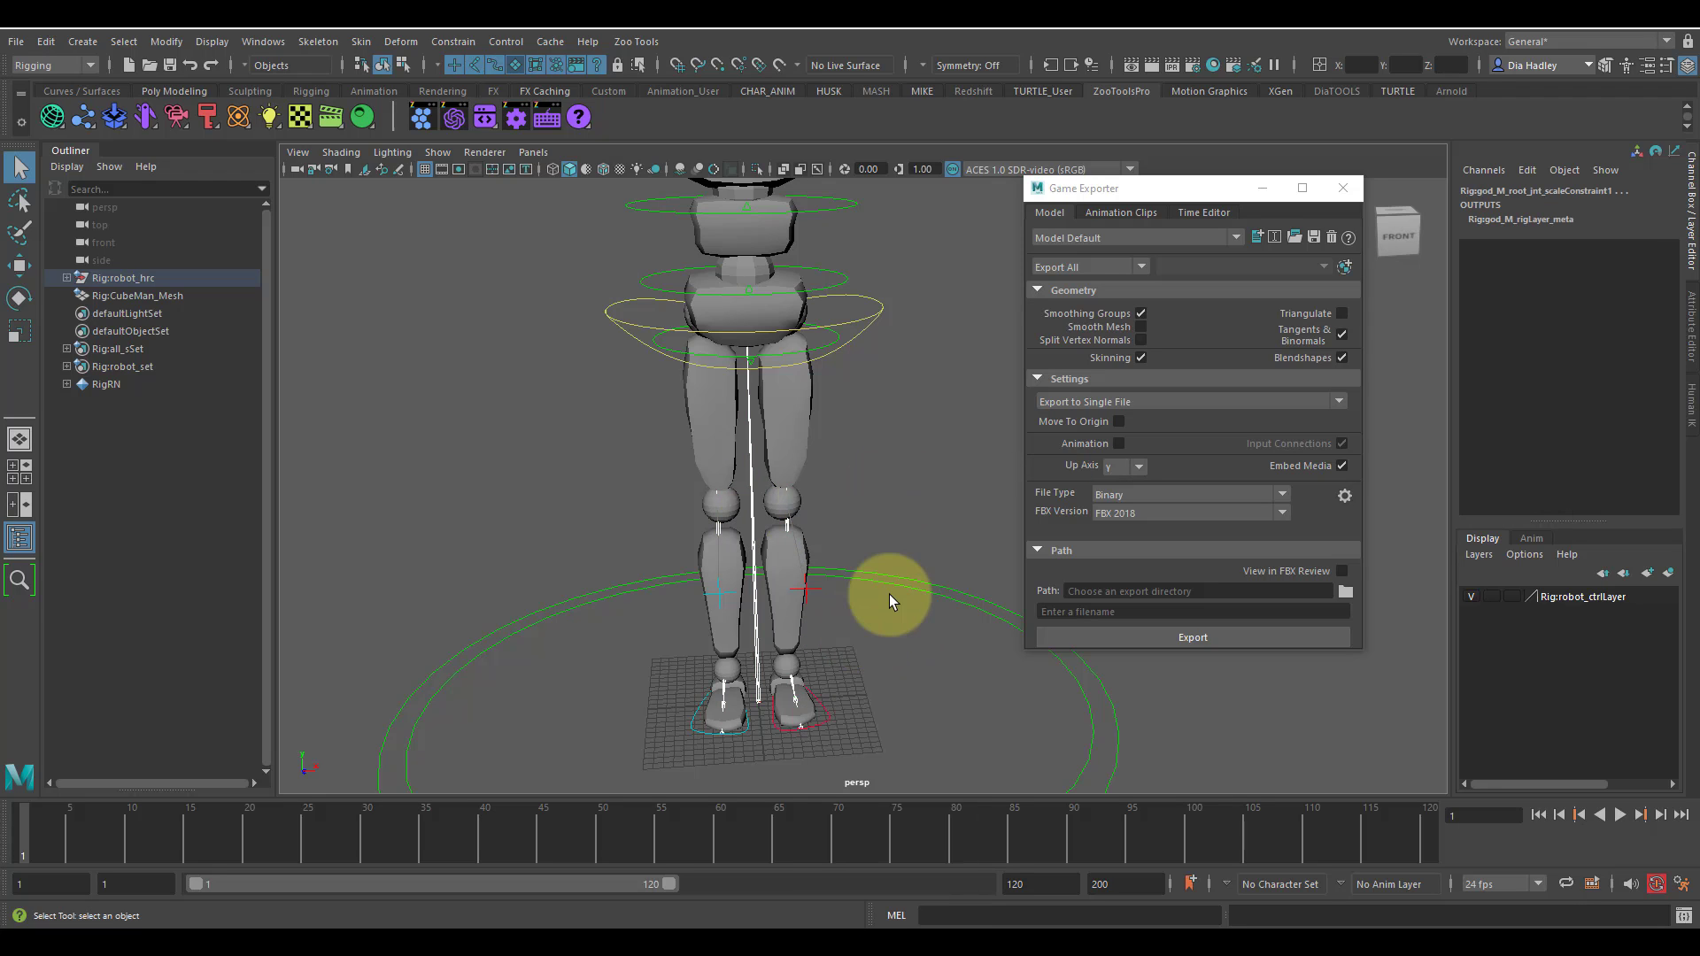
Step: Add an animation clip entry for frames 1 to 120 in the Game Exporter and turn off Embed Media
click(1119, 209)
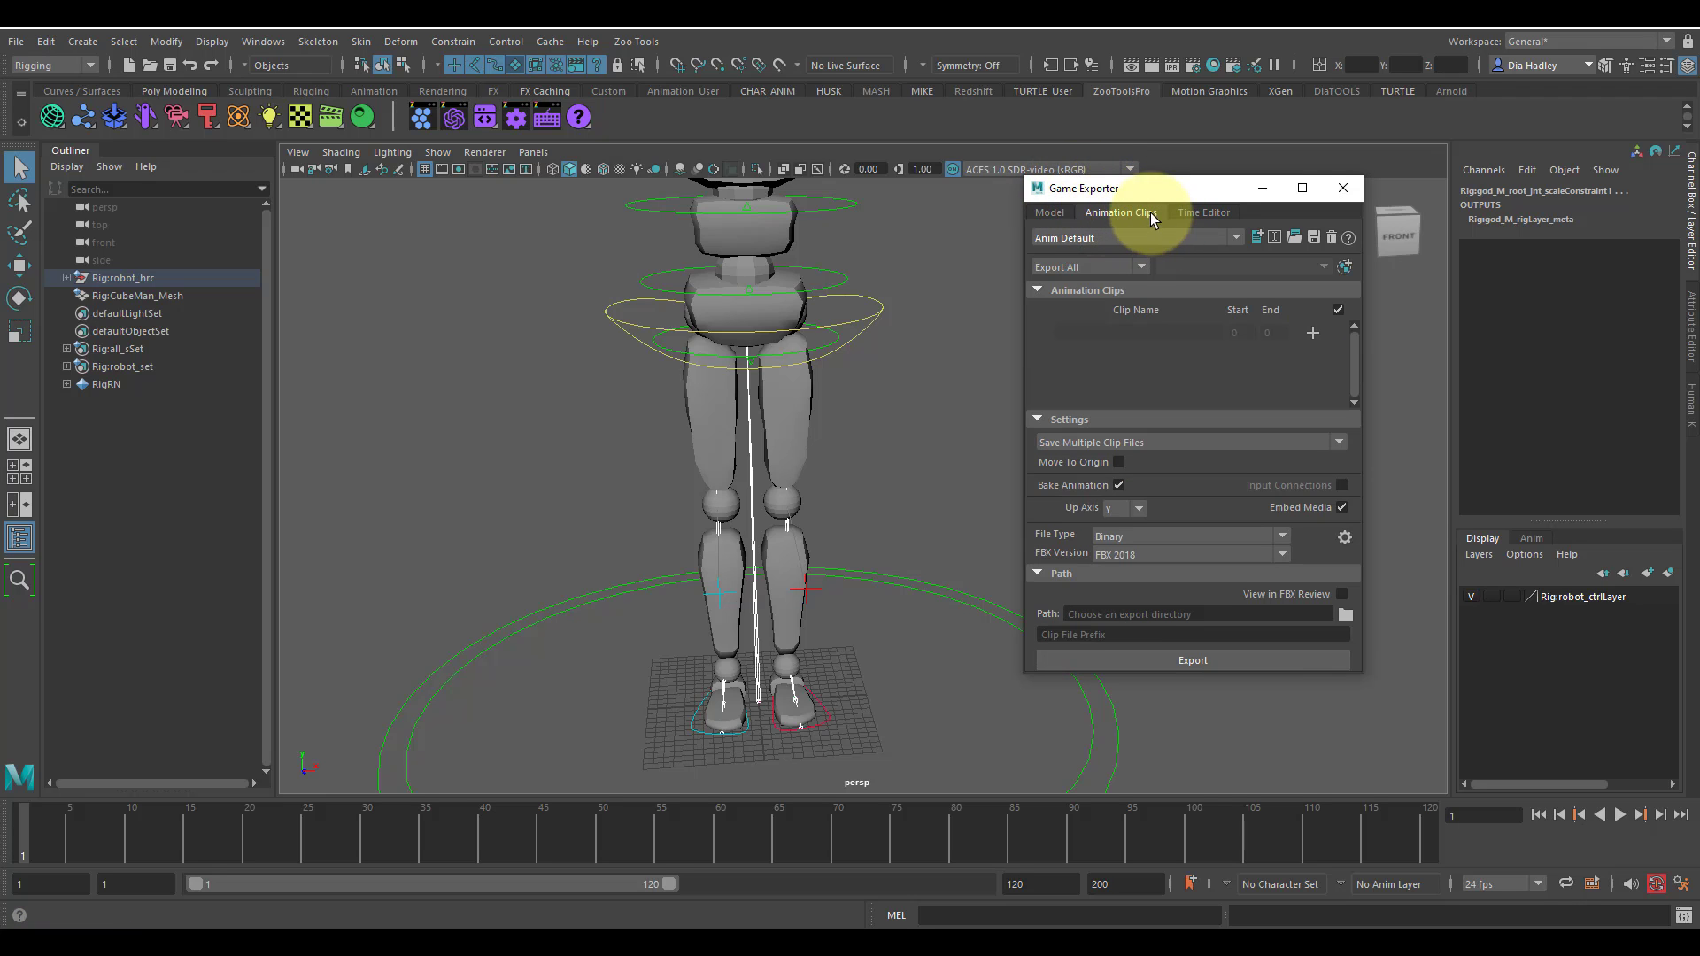
click(1312, 333)
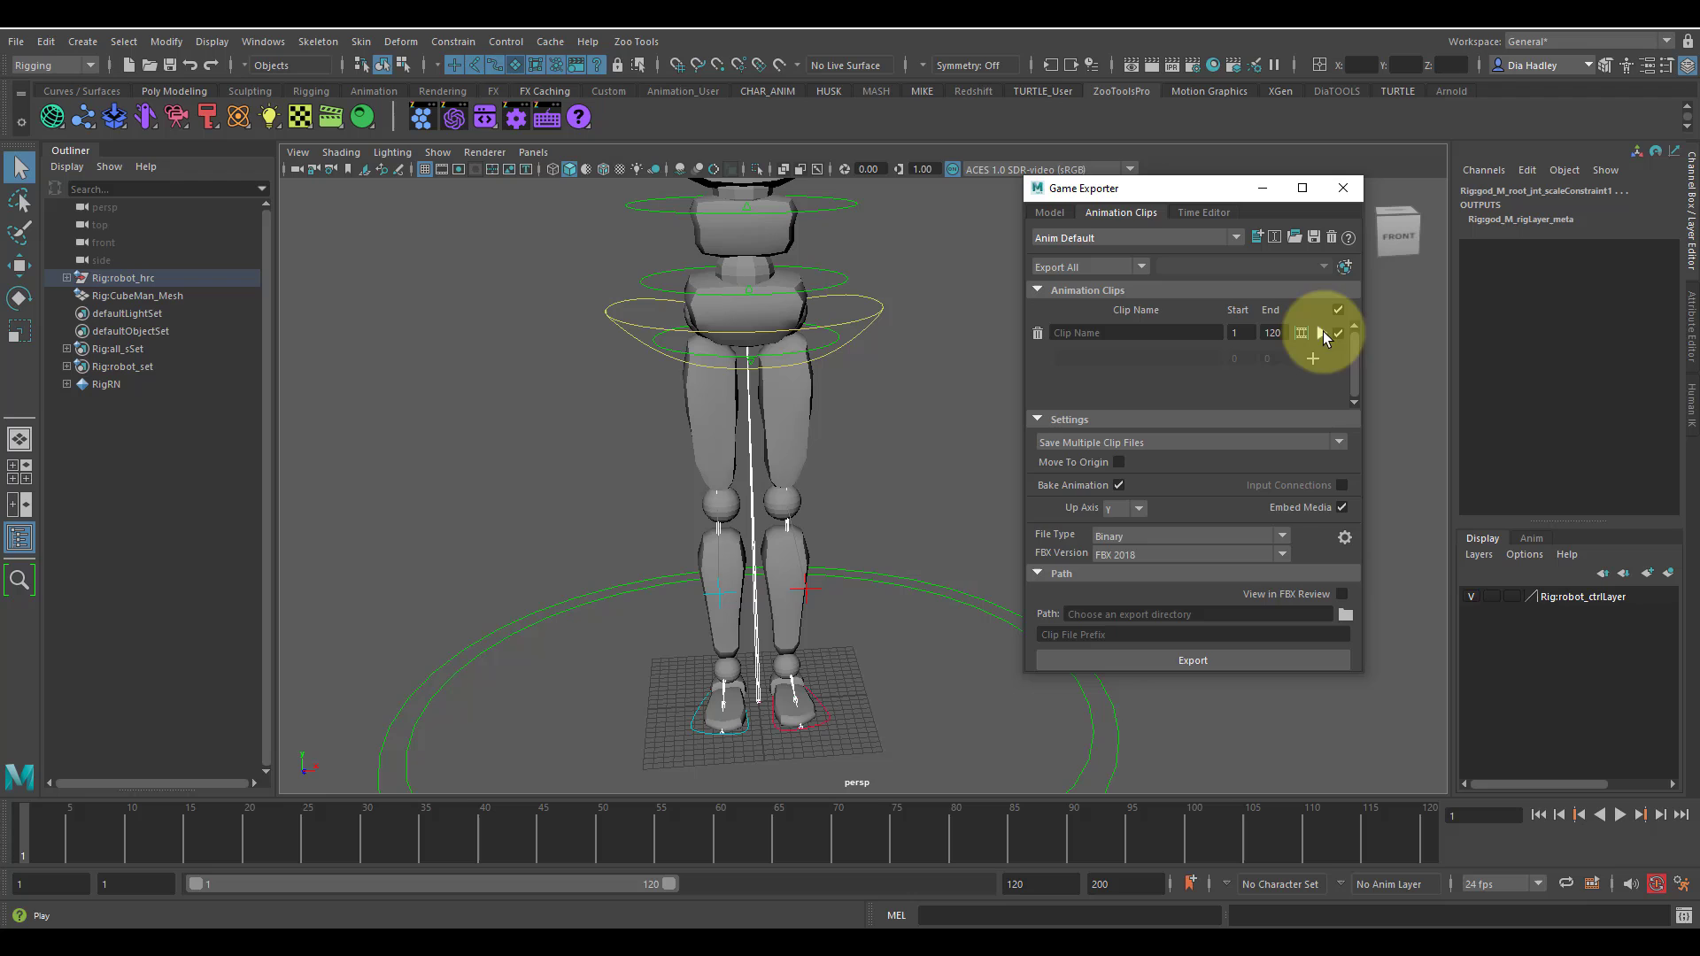
click(1102, 330)
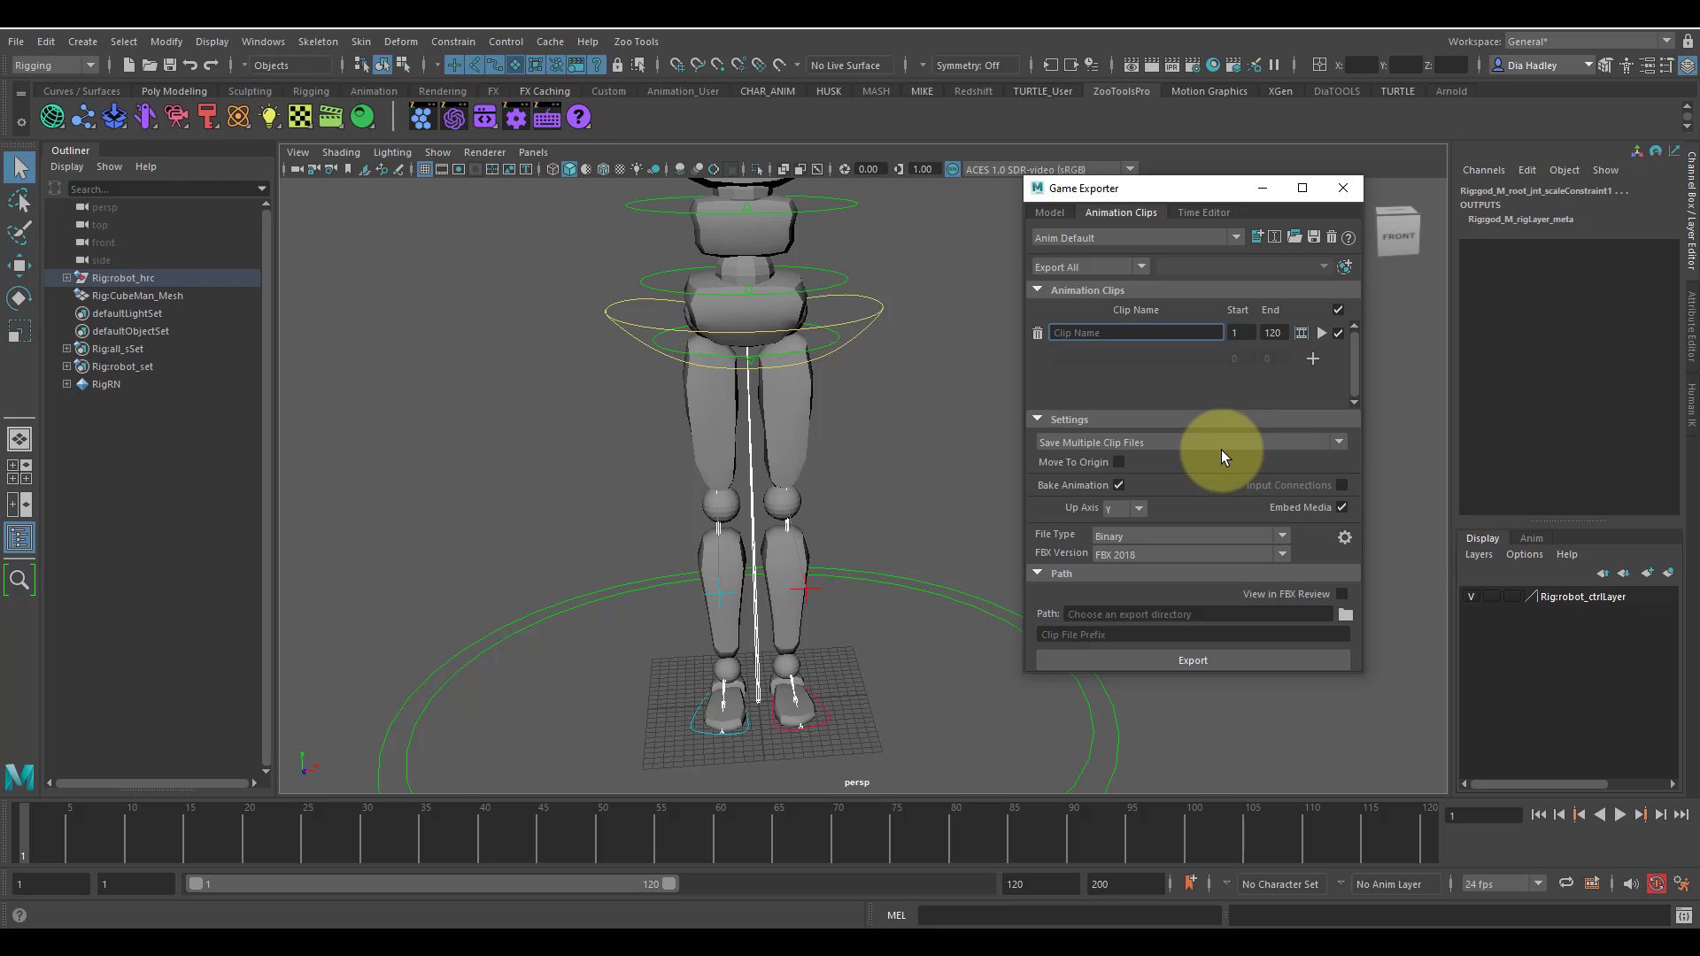
click(1343, 506)
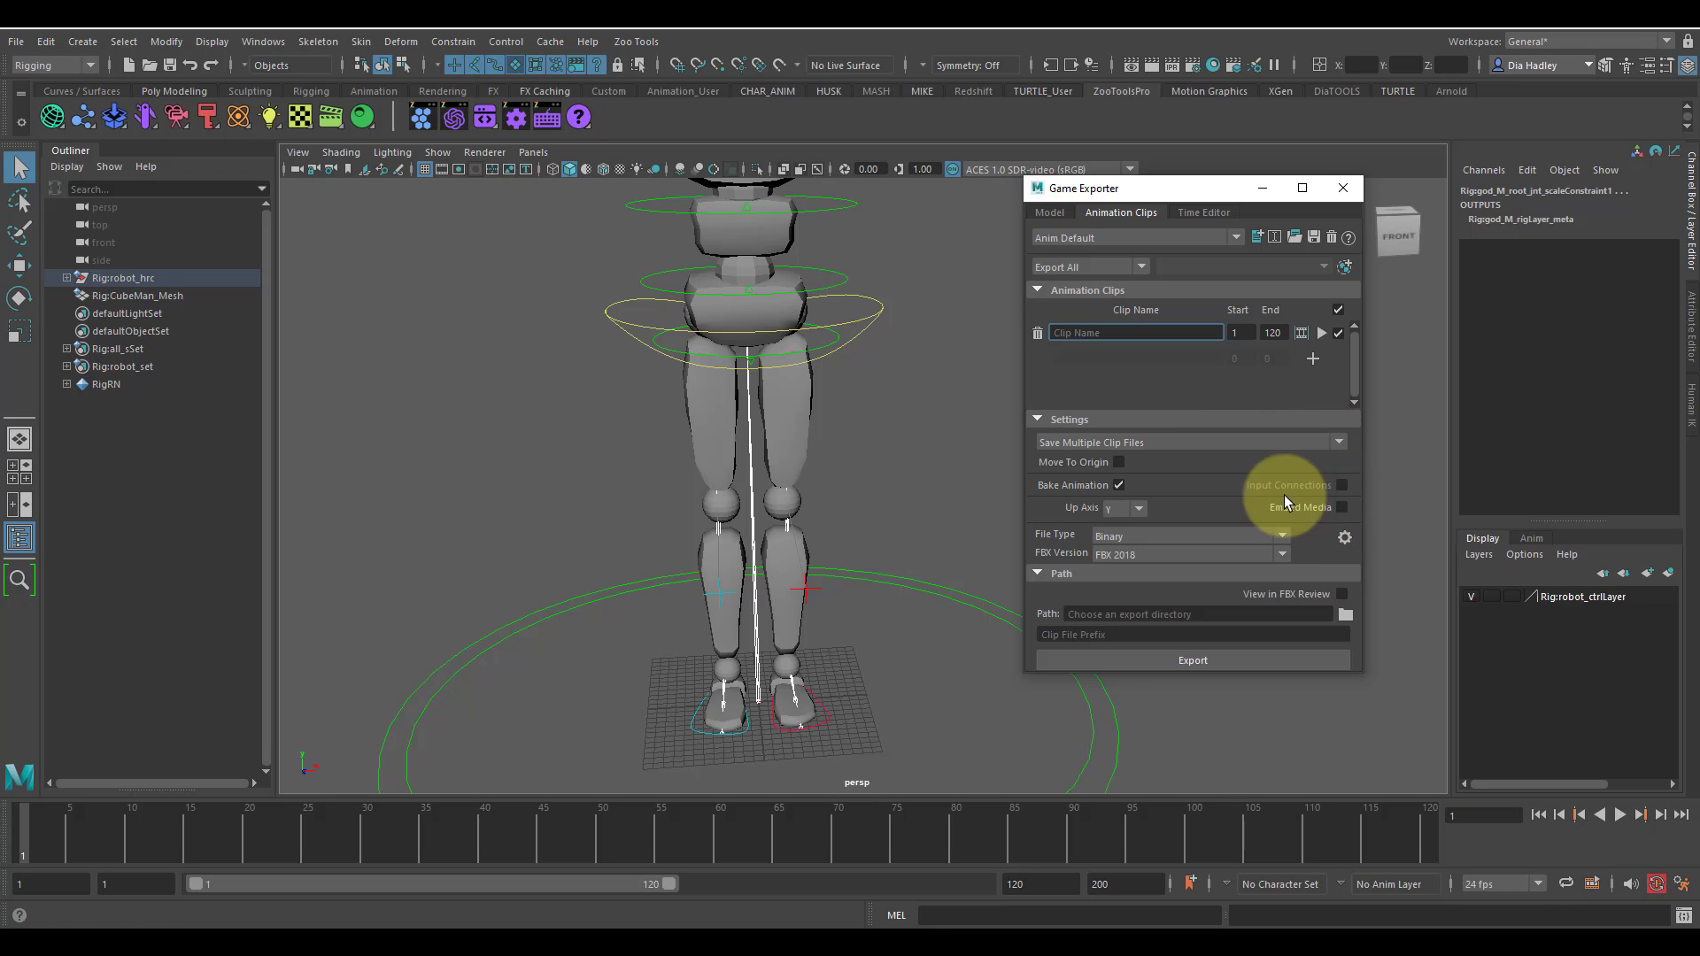